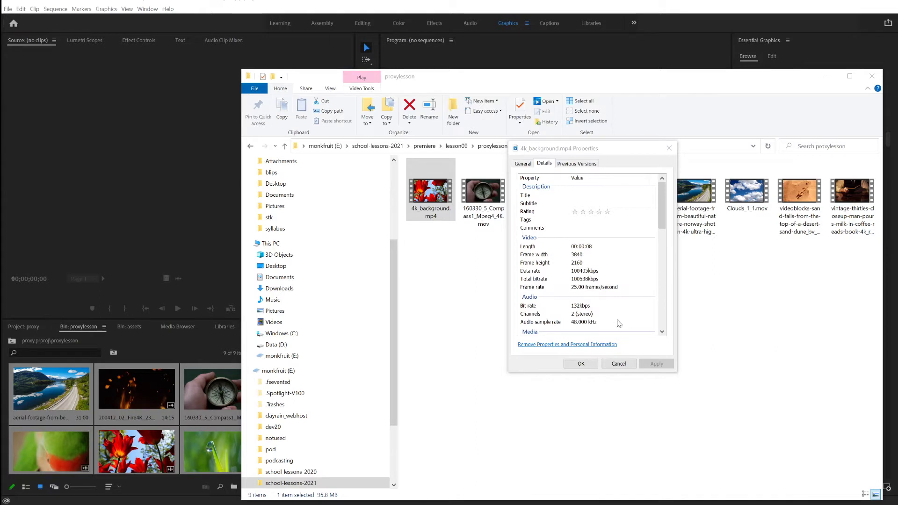
# Close the file properties and create H.264 proxies for the nine selected bin clips using the H.264 Low Resolution Proxy preset
pyautogui.click(625, 365)
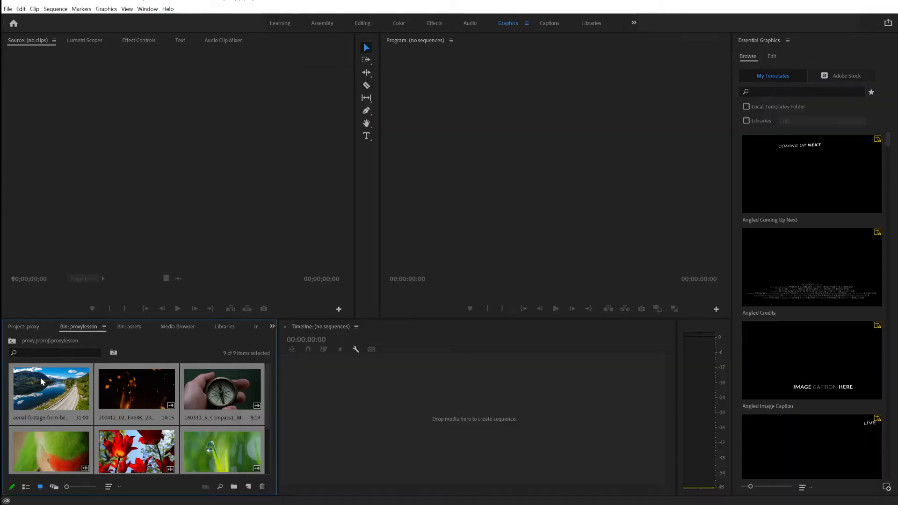
pyautogui.rightClick(61, 396)
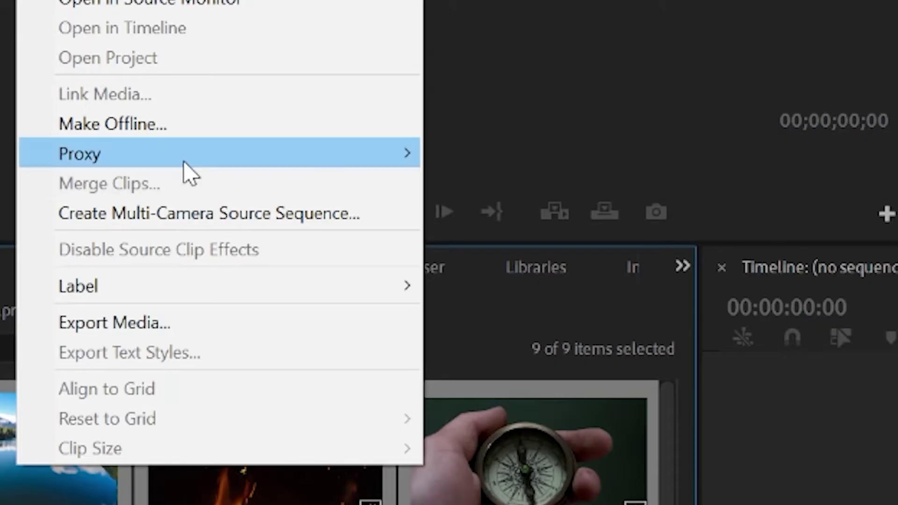
pyautogui.moveTo(183, 167)
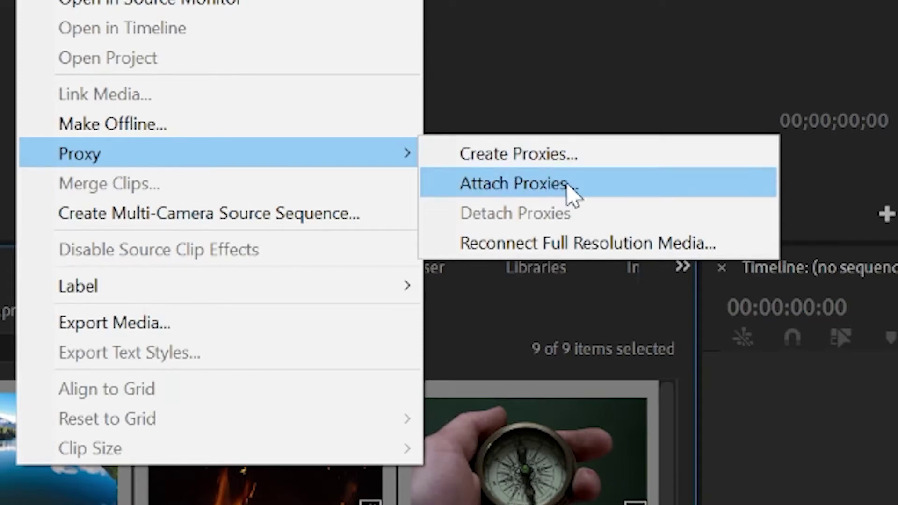
pyautogui.click(536, 158)
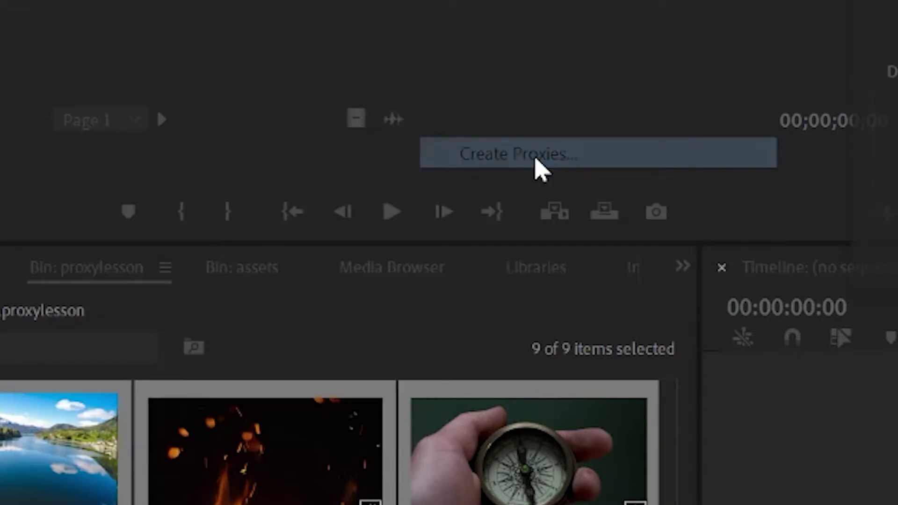
pyautogui.click(231, 148)
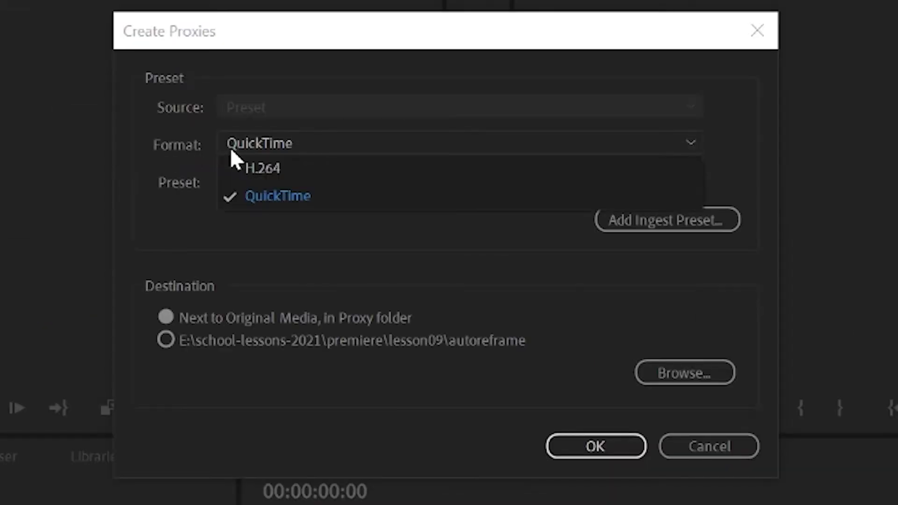
pyautogui.click(267, 170)
pyautogui.click(274, 144)
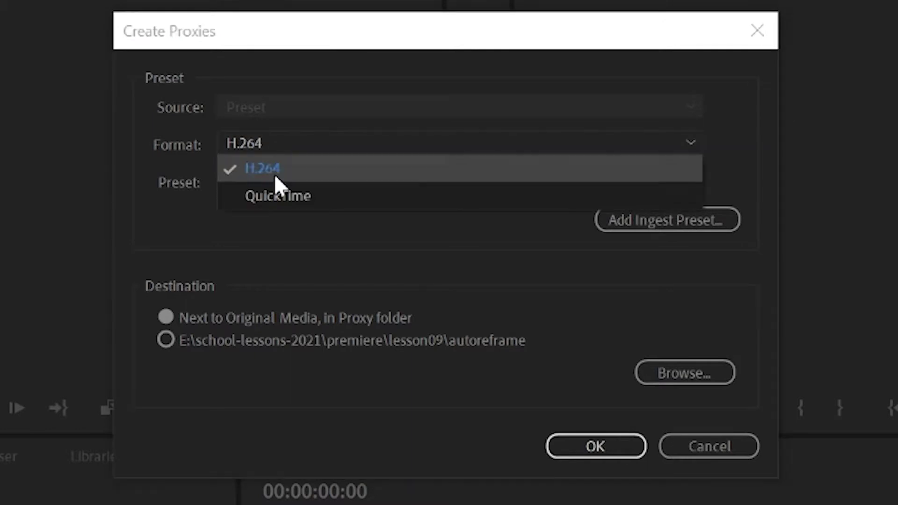
pyautogui.click(276, 193)
pyautogui.click(283, 151)
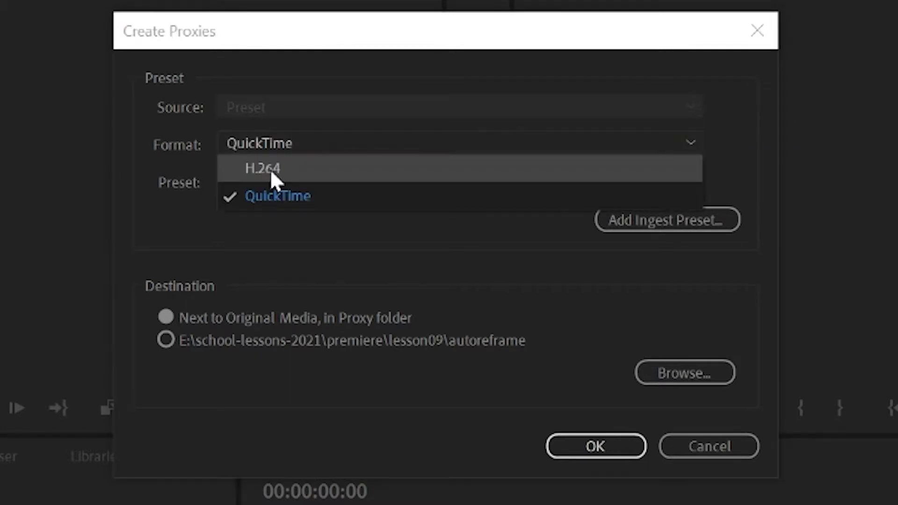
pyautogui.click(269, 169)
pyautogui.click(392, 188)
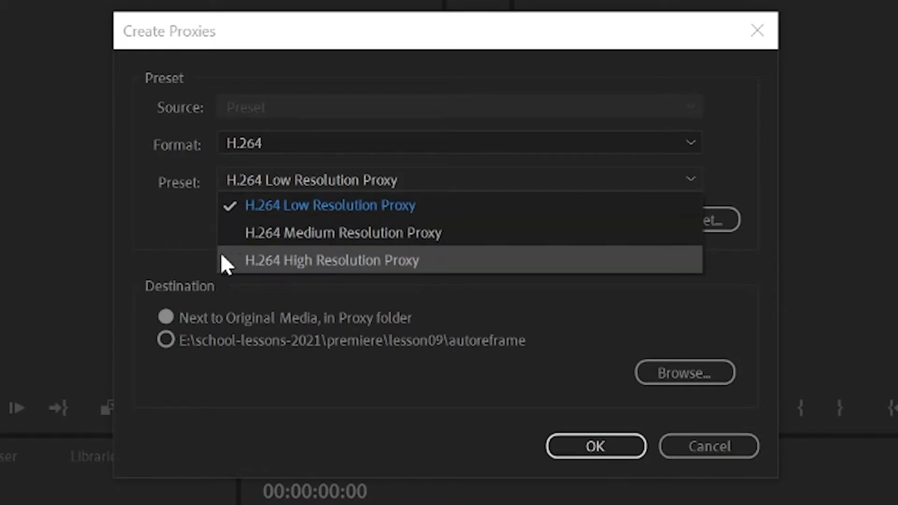
pyautogui.click(294, 218)
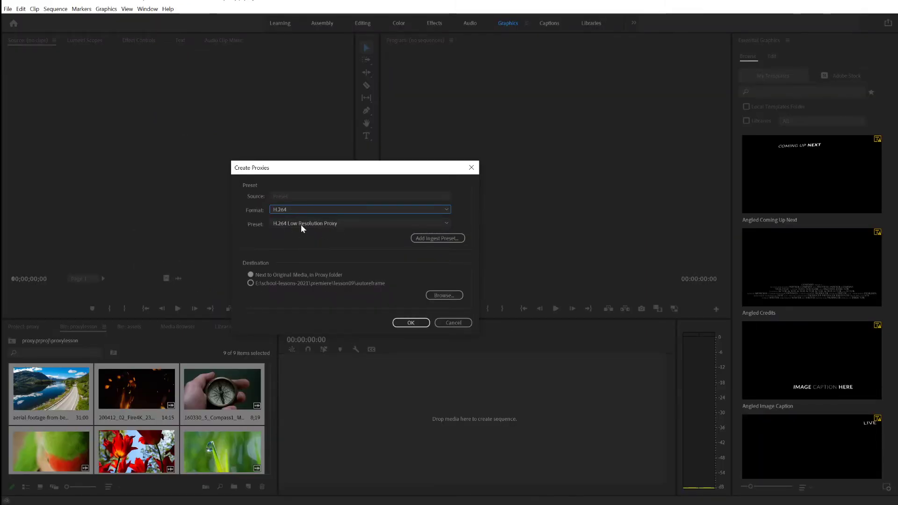
pyautogui.click(411, 323)
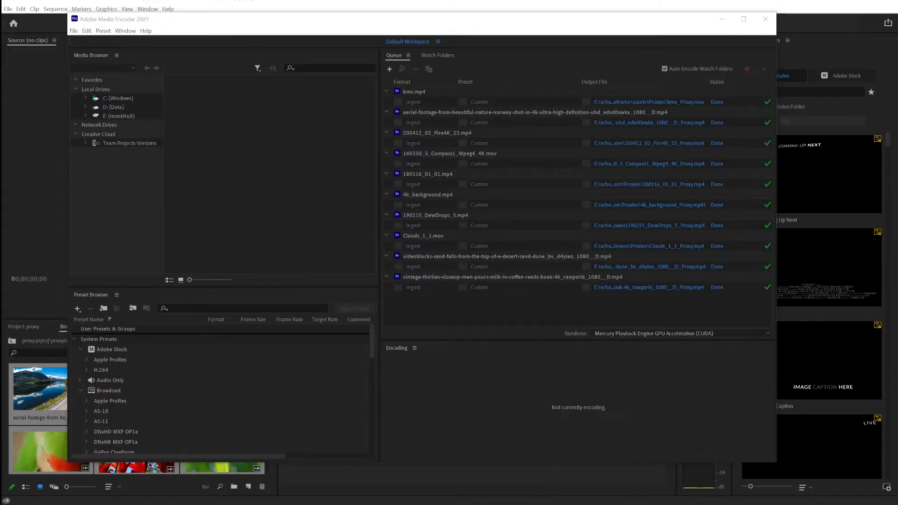
# Return to Premiere Pro, create a sequence from the aerial footage clip, and play its opening before returning to the start
pyautogui.click(222, 6)
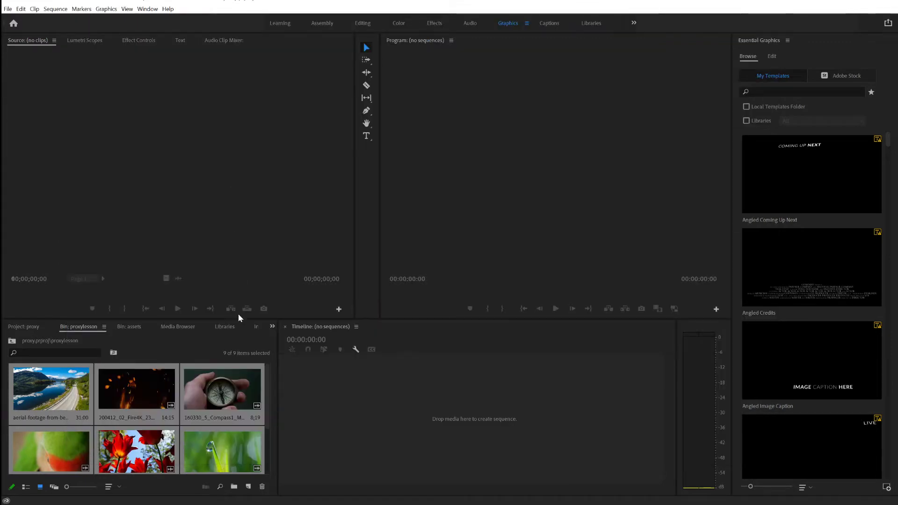
pyautogui.click(46, 384)
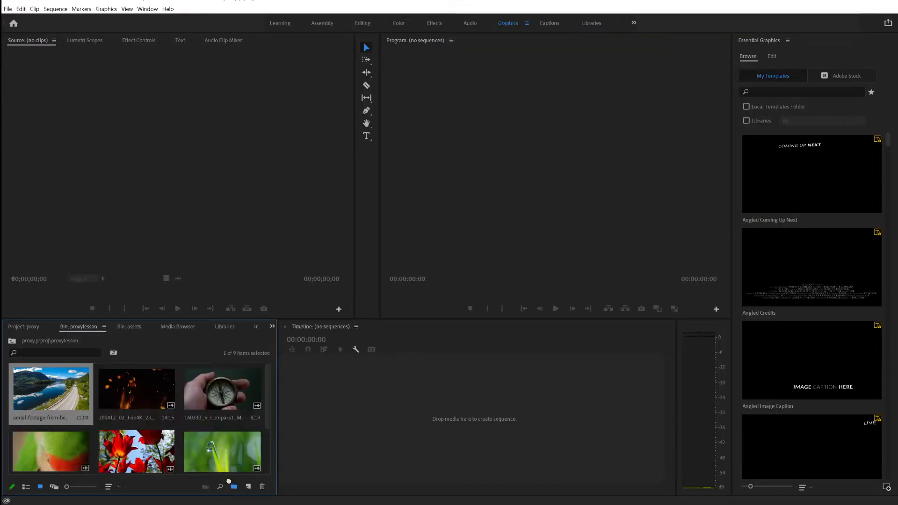
pyautogui.moveTo(250, 492); pyautogui.dragTo(249, 492)
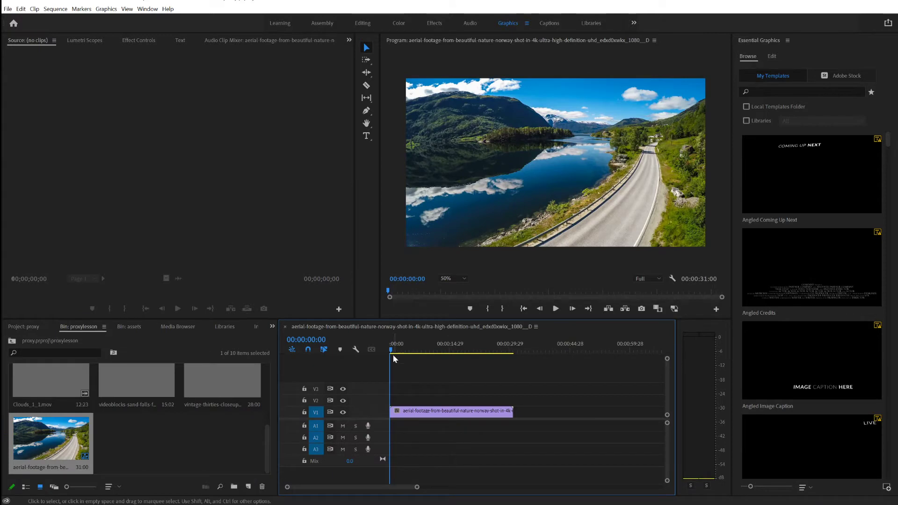
pyautogui.press('space')
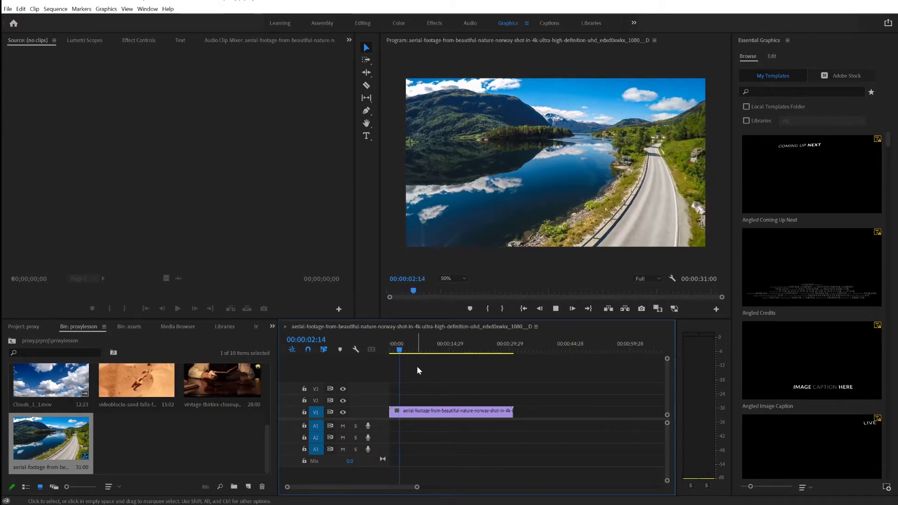
pyautogui.press('space')
pyautogui.press('Home')
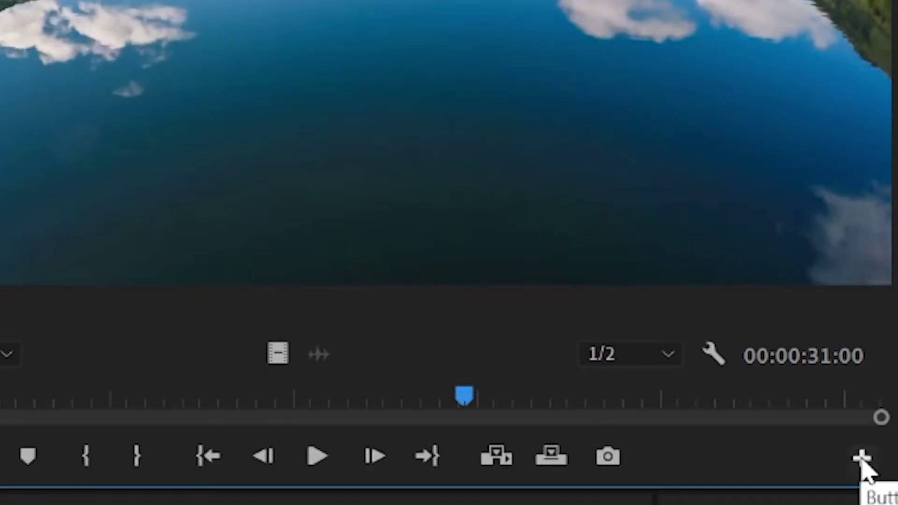
# Add the Toggle Proxies control to the Source Monitor's transport controls
pyautogui.click(863, 463)
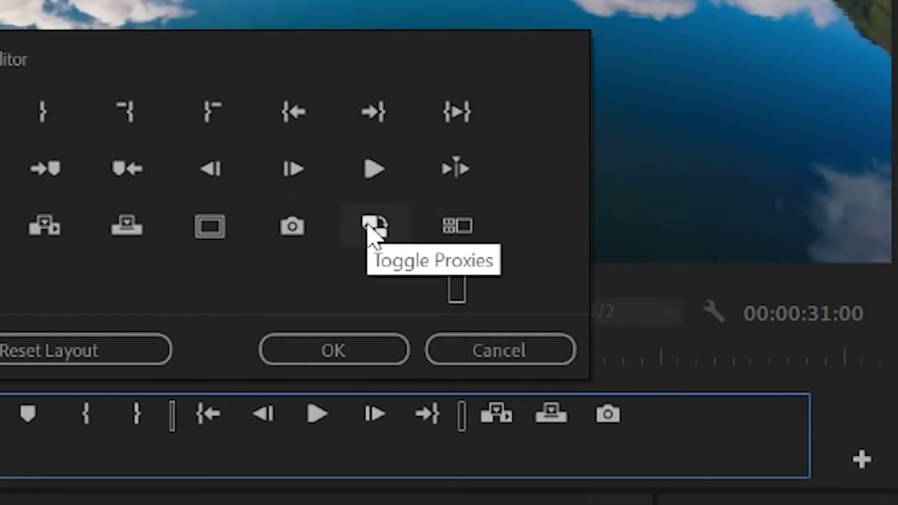
pyautogui.moveTo(369, 229); pyautogui.dragTo(696, 445)
pyautogui.click(333, 361)
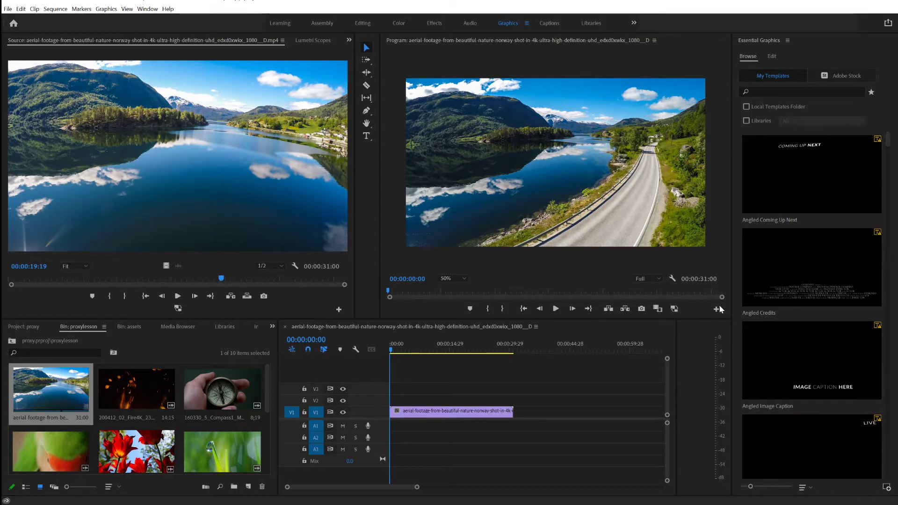
# Add the Toggle Proxies control to the Program Monitor's transport controls
pyautogui.click(717, 309)
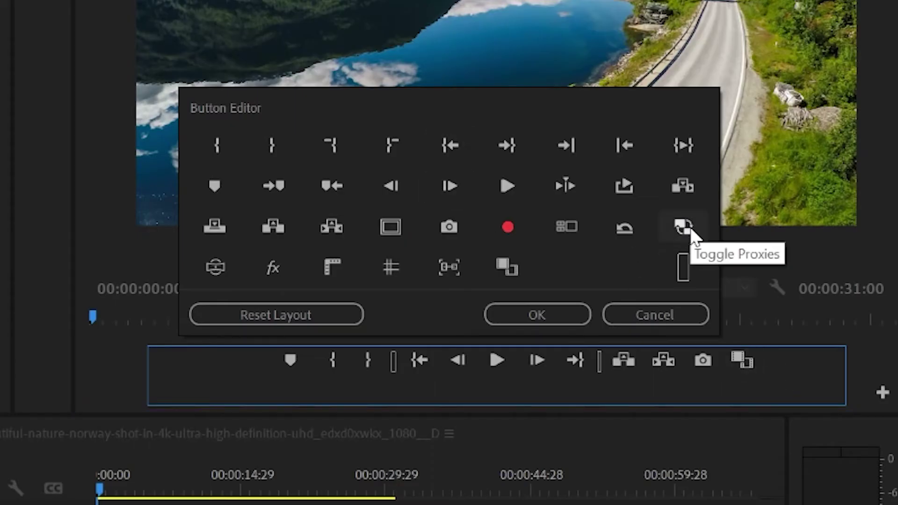
pyautogui.moveTo(690, 227); pyautogui.dragTo(794, 377)
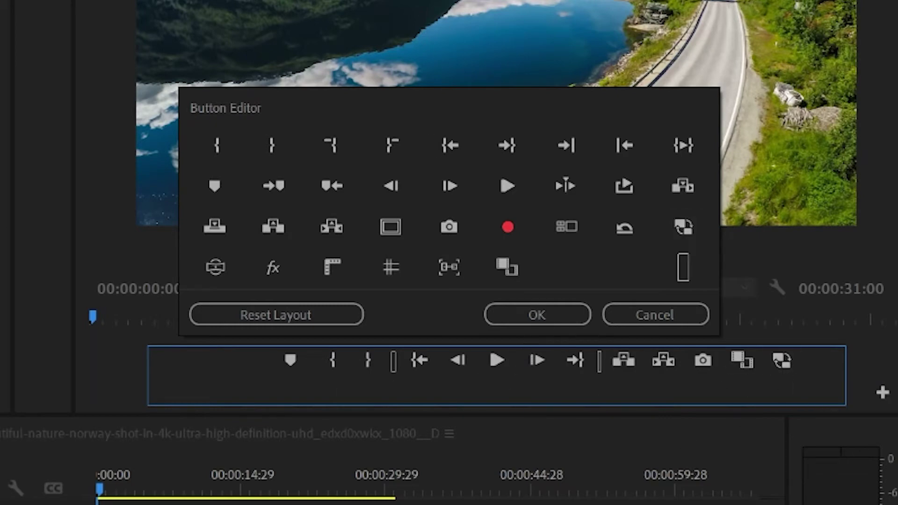
pyautogui.click(529, 313)
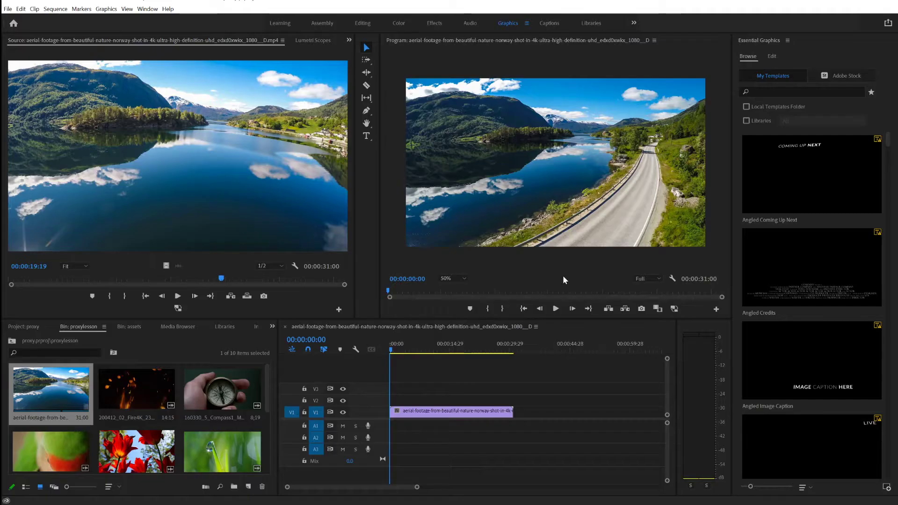
# Switch proxy playback on and off several times from the Source Monitor, leaving proxies enabled
pyautogui.click(179, 309)
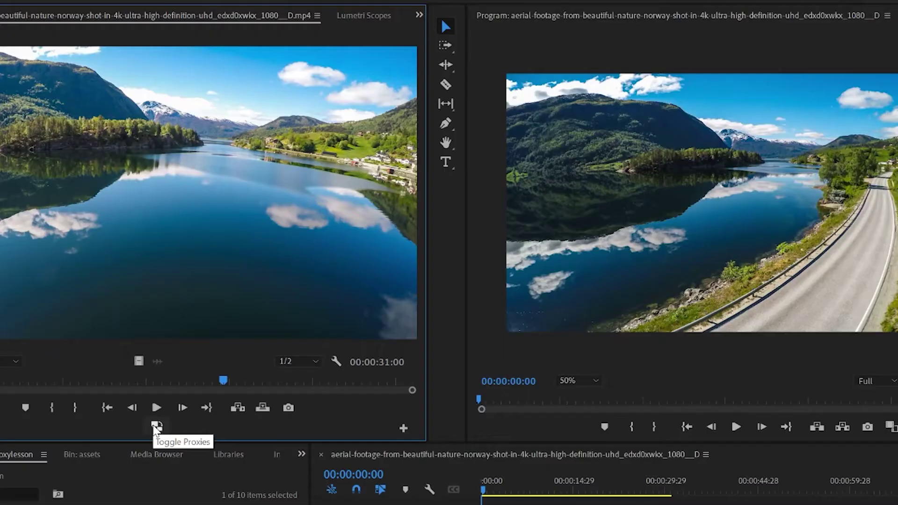
pyautogui.click(178, 309)
pyautogui.click(177, 309)
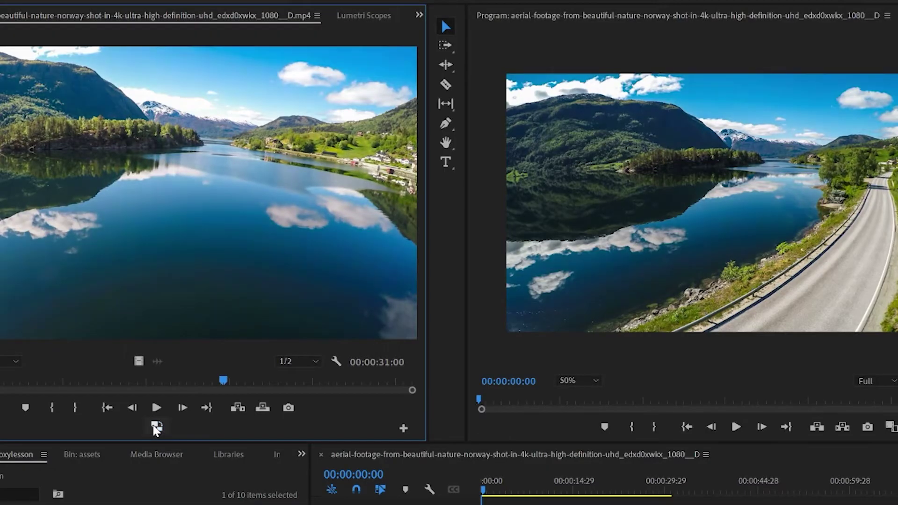
pyautogui.click(157, 428)
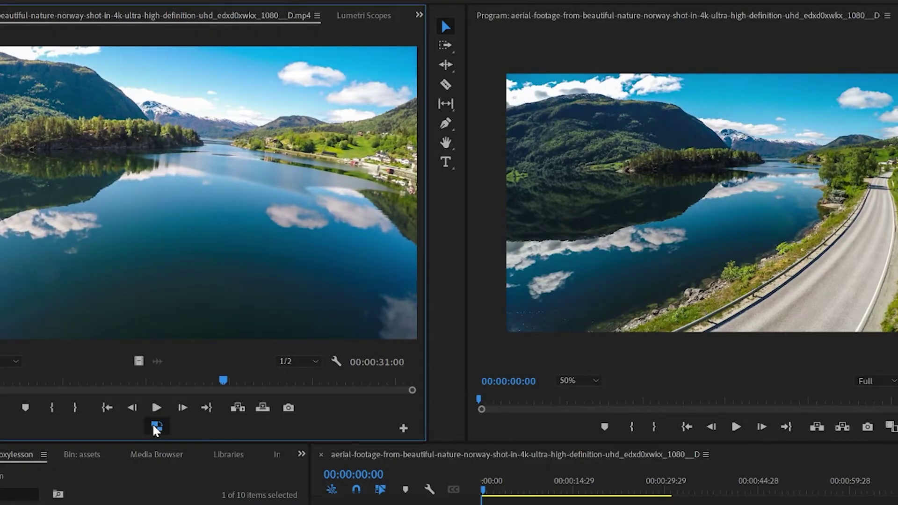
pyautogui.click(156, 427)
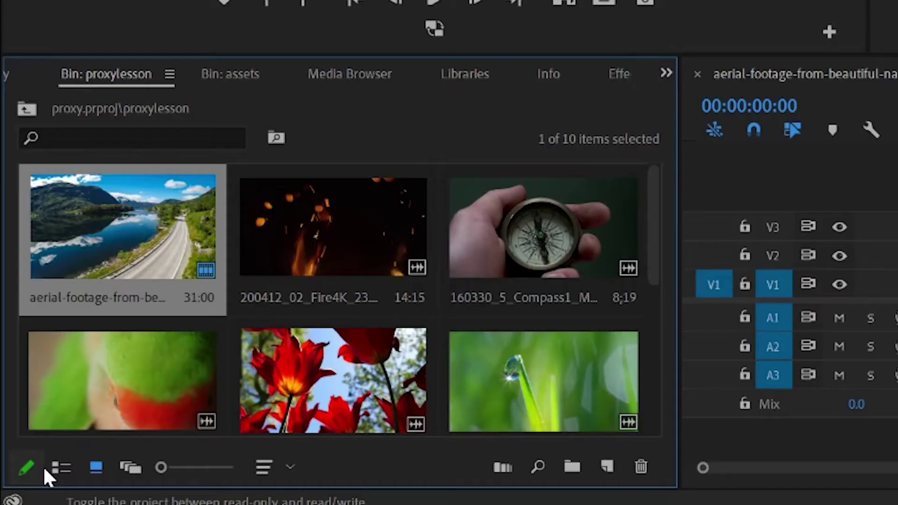
# Show the proxylesson bin as a list, add the Proxy metadata column, and check the proxy status of all clips
pyautogui.click(59, 473)
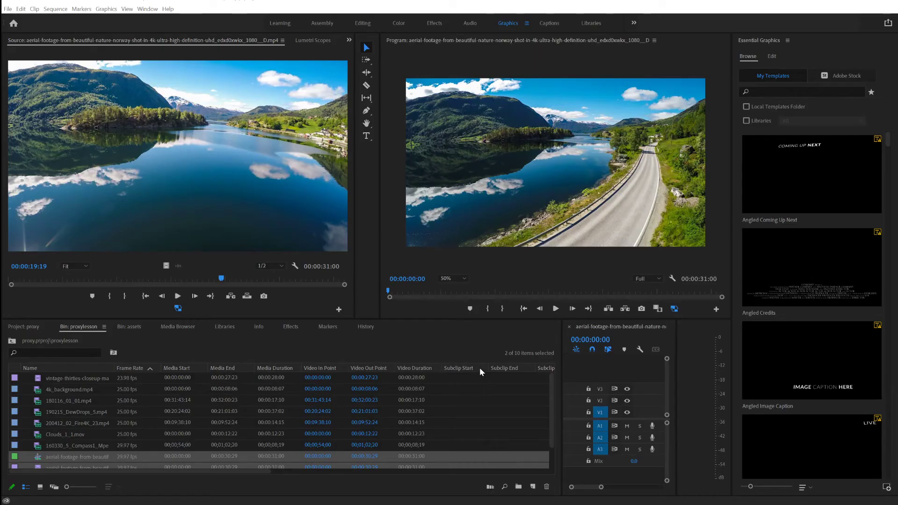
pyautogui.rightClick(478, 368)
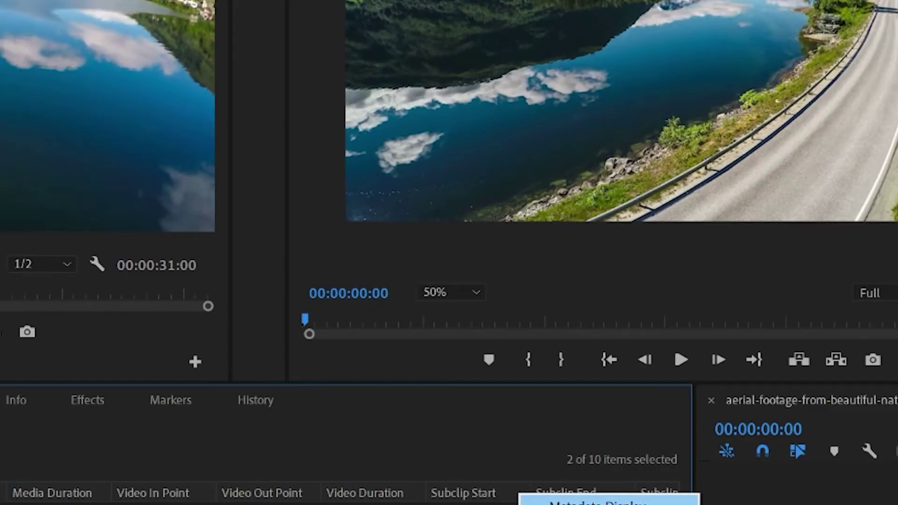
pyautogui.click(603, 502)
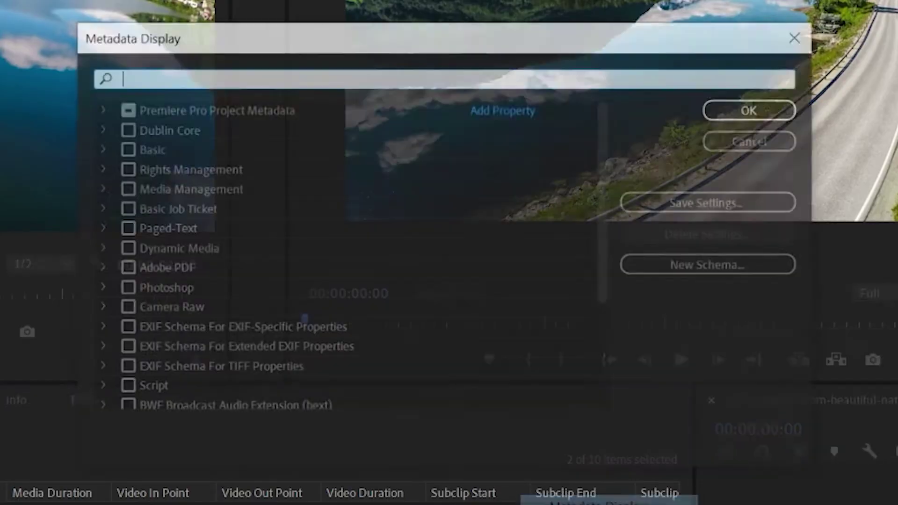
pyautogui.write('proxy')
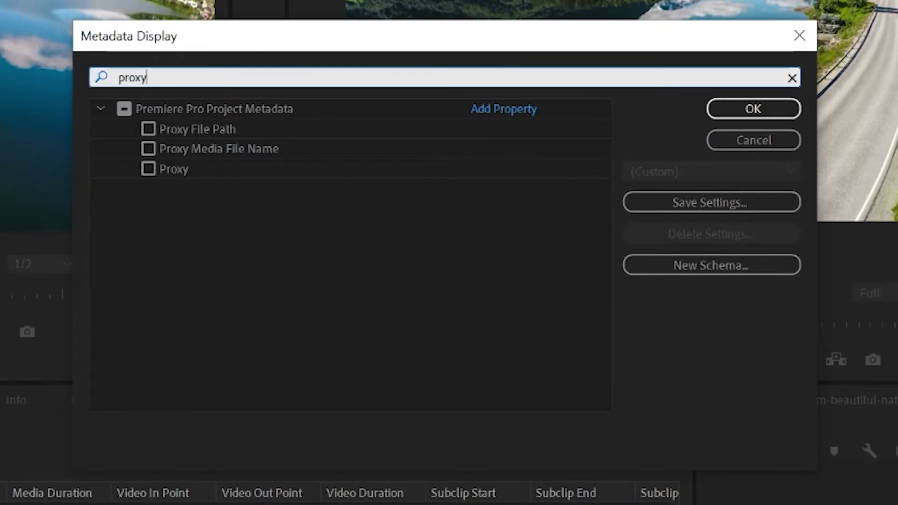
pyautogui.click(148, 169)
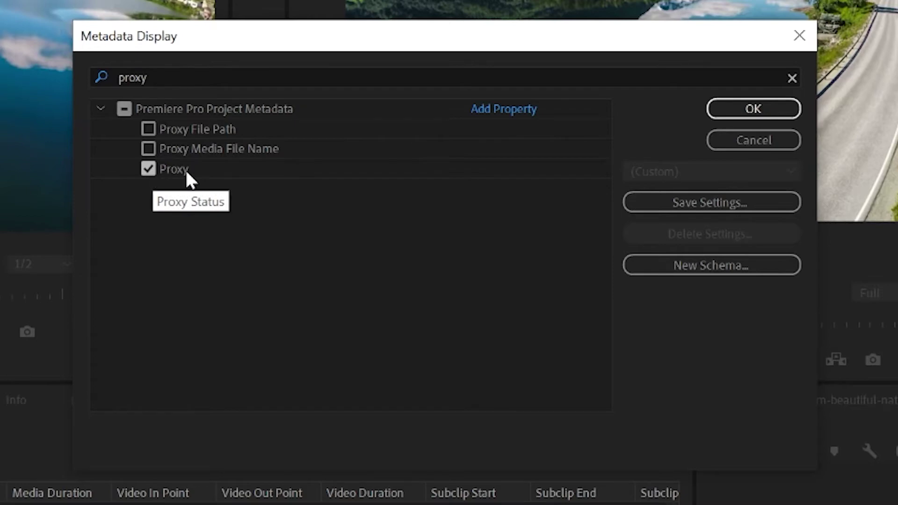
pyautogui.click(759, 112)
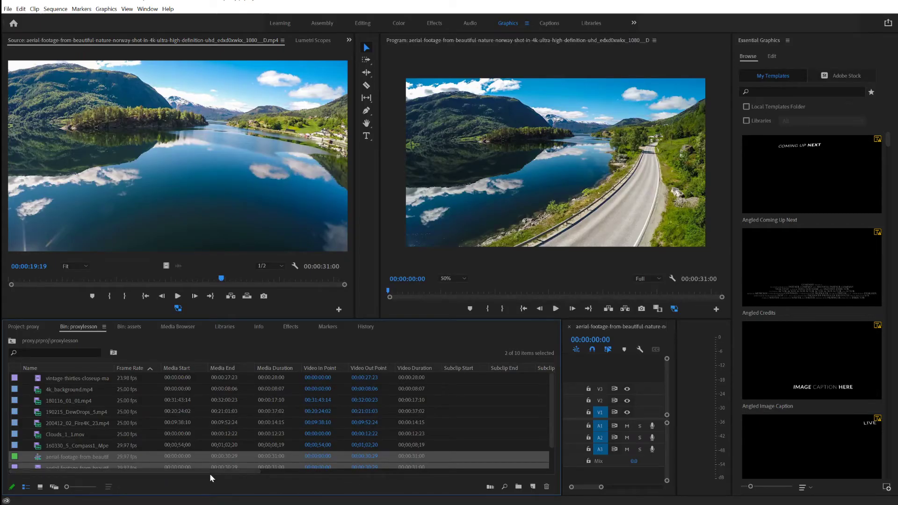
pyautogui.moveTo(209, 474); pyautogui.dragTo(517, 493)
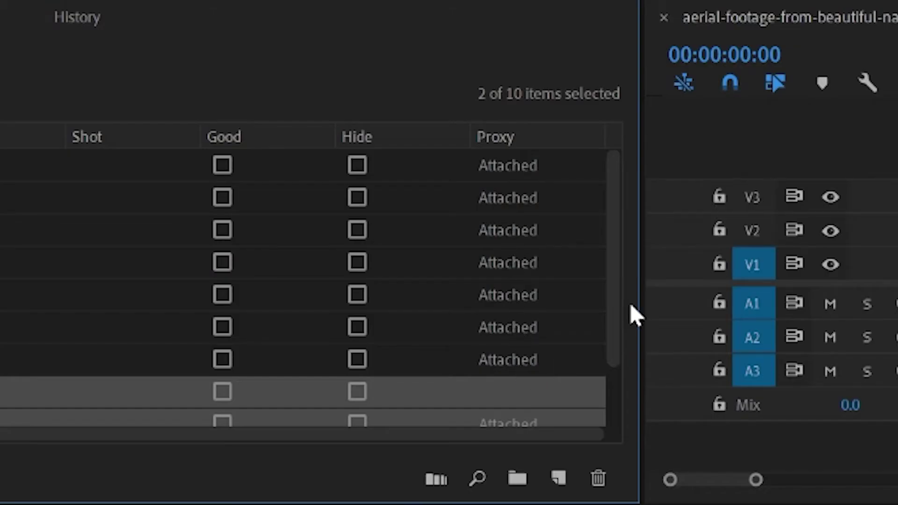
pyautogui.moveTo(630, 305); pyautogui.dragTo(629, 395)
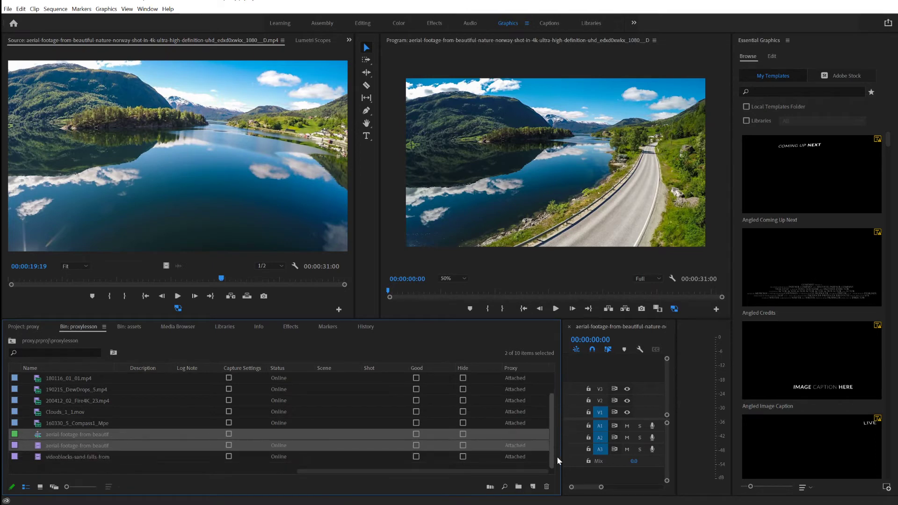
pyautogui.moveTo(557, 461); pyautogui.dragTo(92, 400)
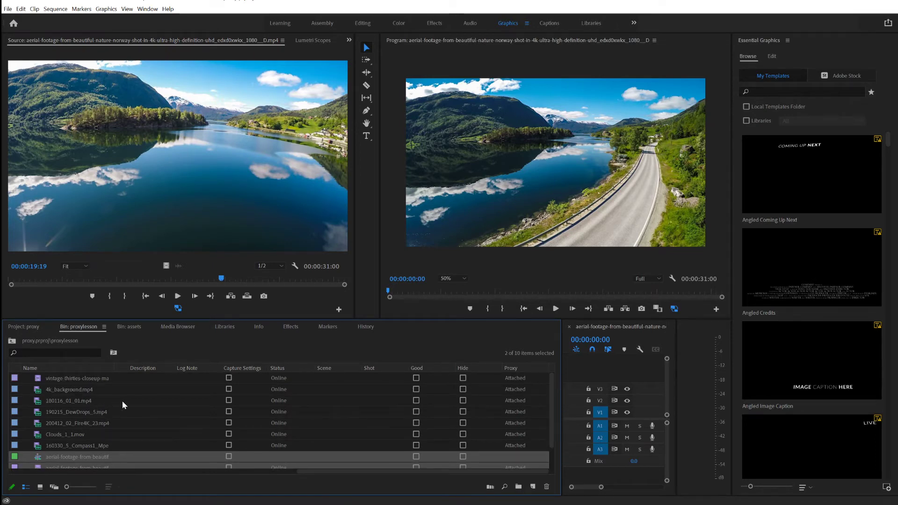
# Reveal the 4k_background.mp4 clip in File Explorer and check the sizes of several files in the Proxies folder
pyautogui.click(80, 391)
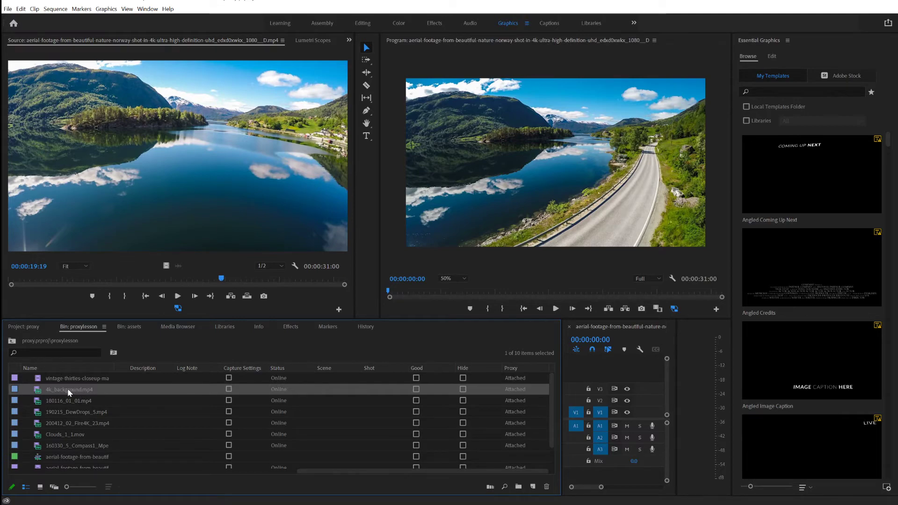
pyautogui.rightClick(68, 392)
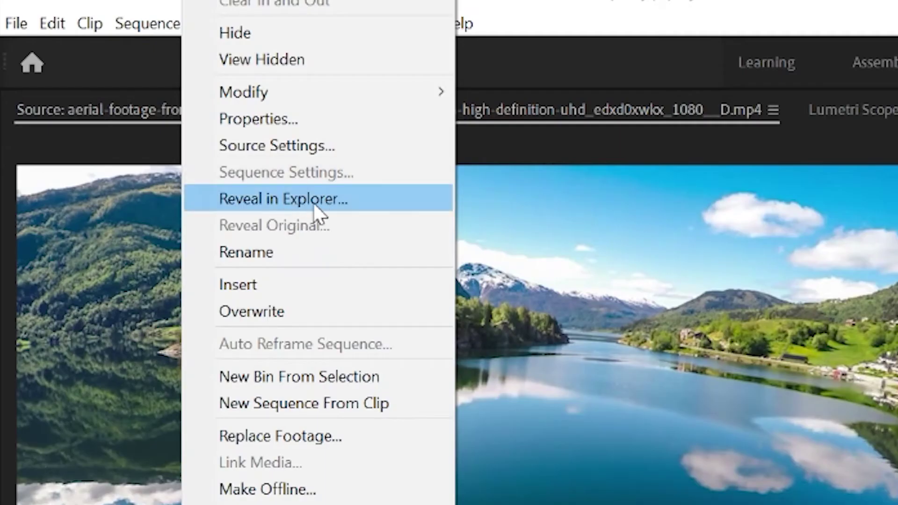
pyautogui.click(299, 205)
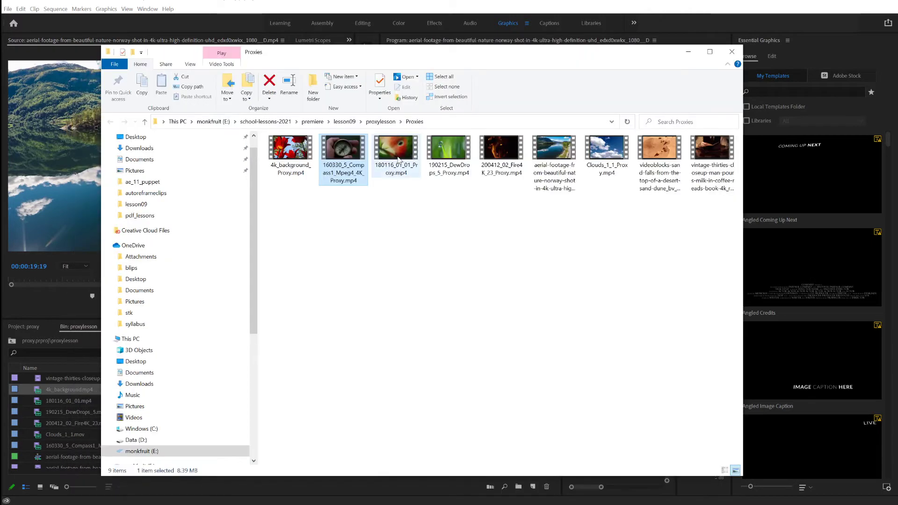
pyautogui.click(507, 153)
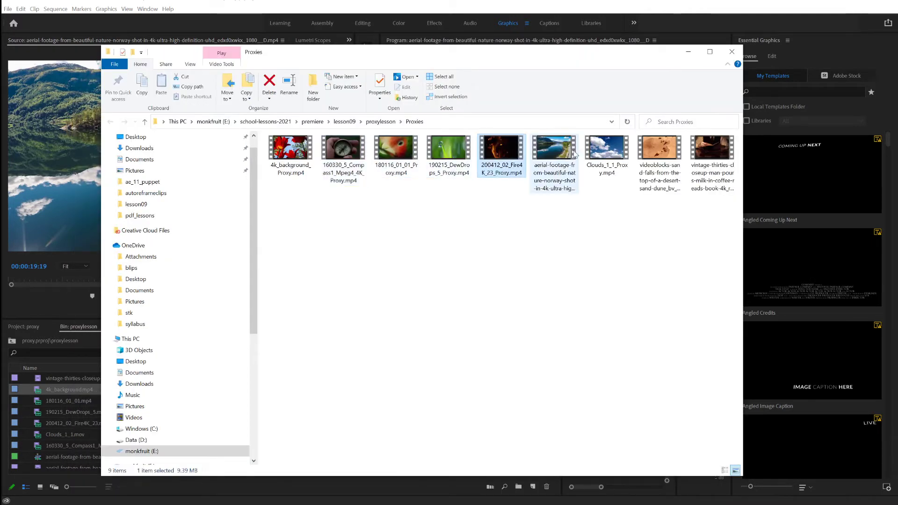
pyautogui.click(566, 154)
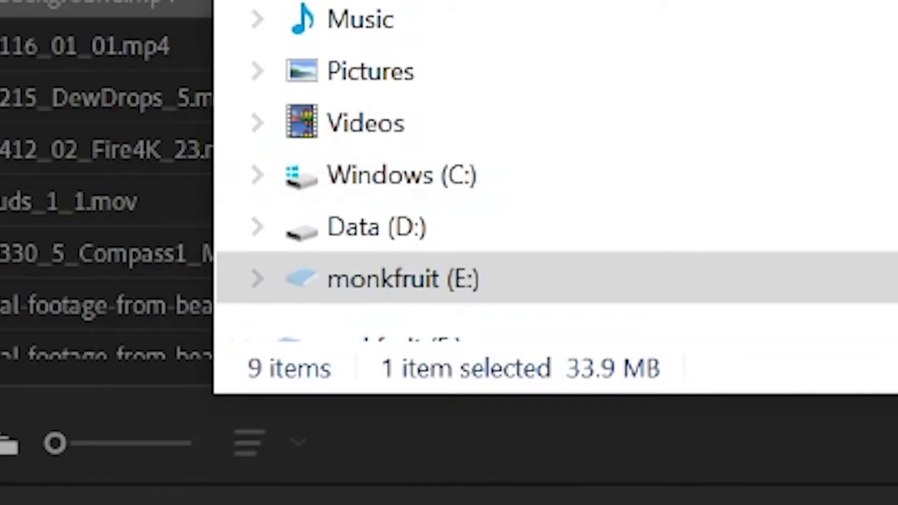
pyautogui.click(607, 154)
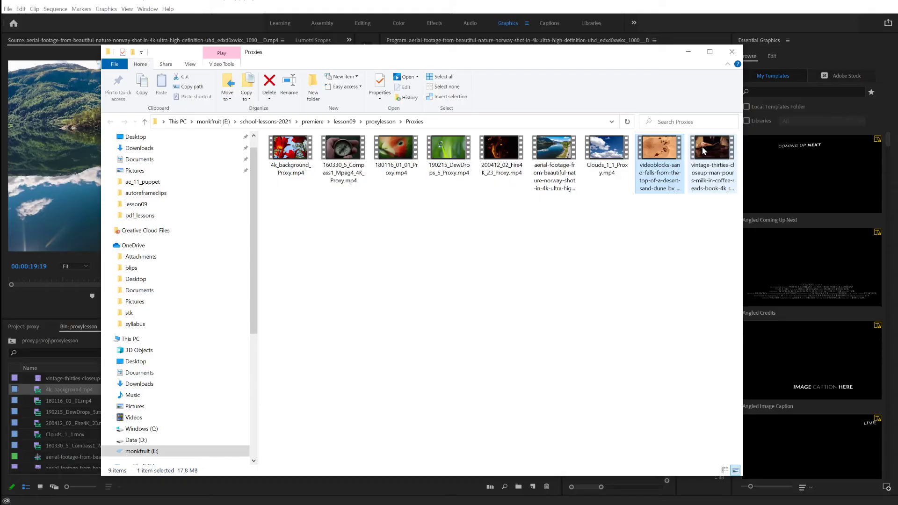
pyautogui.click(709, 166)
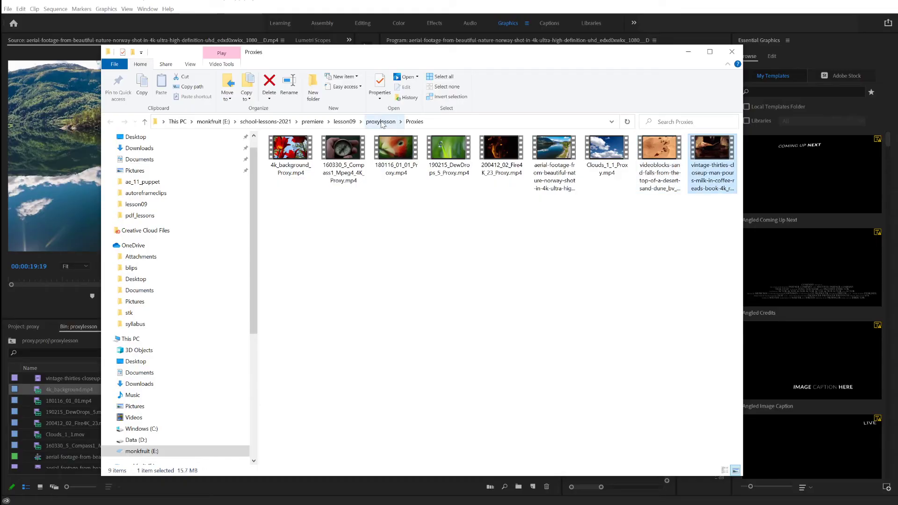
# Check the original 4k_background.mp4's file size in the proxylesson folder and reopen the Proxies folder
pyautogui.click(344, 172)
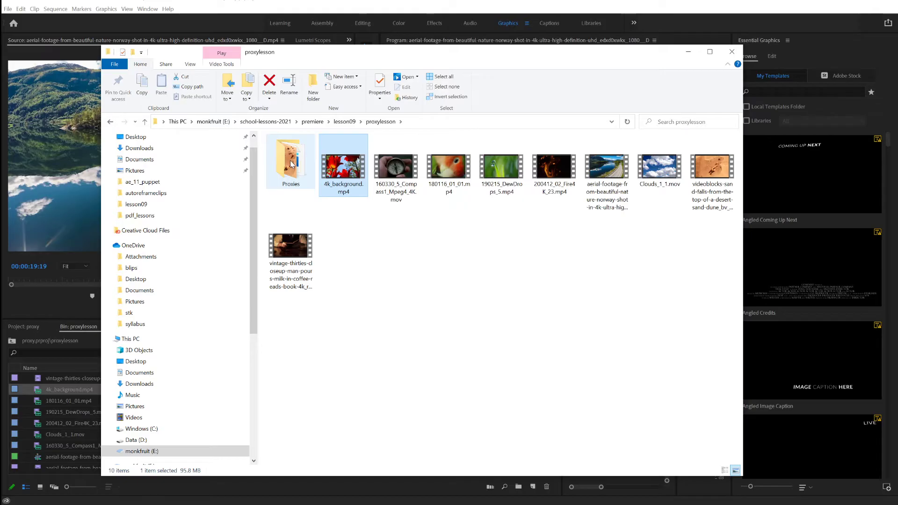
pyautogui.doubleClick(290, 168)
pyautogui.click(290, 168)
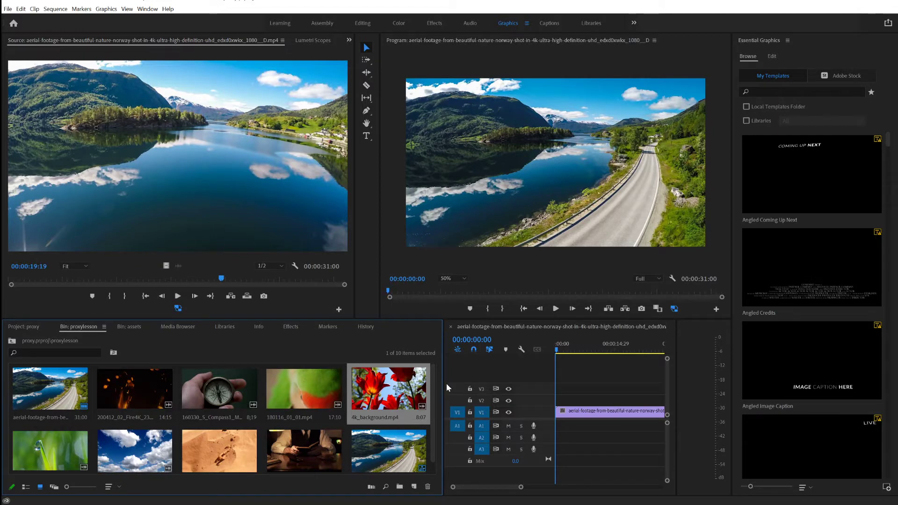
# Widen the timeline by narrowing the bin beside it, and scrub the aerial footage sequence to 00:00:04:20
pyautogui.moveTo(447, 384); pyautogui.dragTo(295, 384)
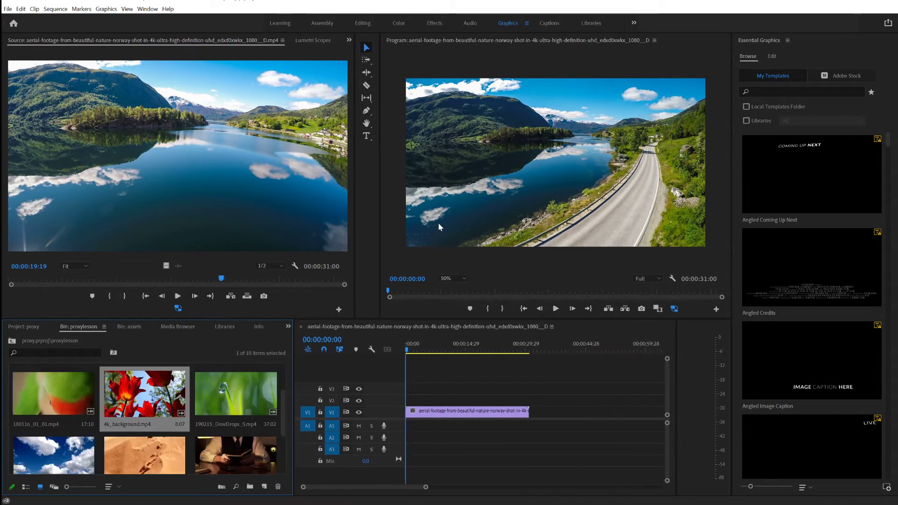
pyautogui.moveTo(408, 351); pyautogui.dragTo(446, 357)
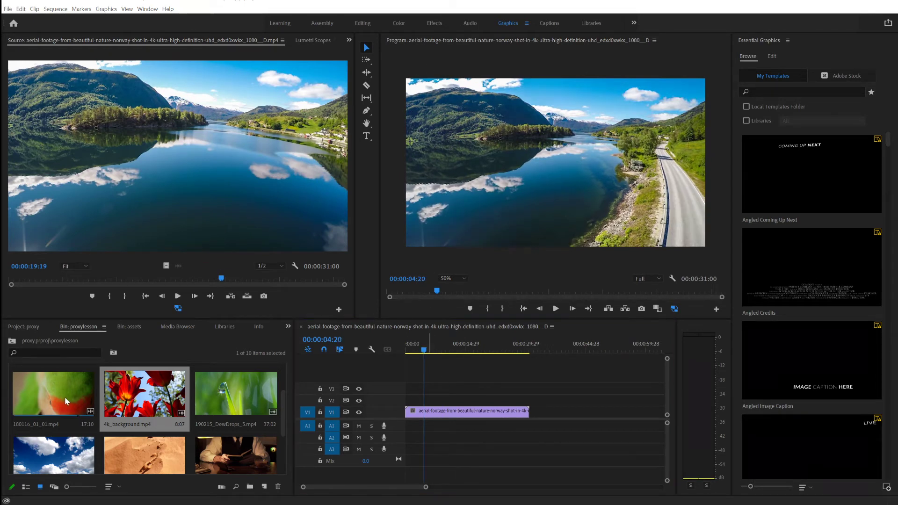
# Select all items in the proxylesson bin and detach their proxies
pyautogui.click(64, 396)
pyautogui.scroll(-3, 148, 418)
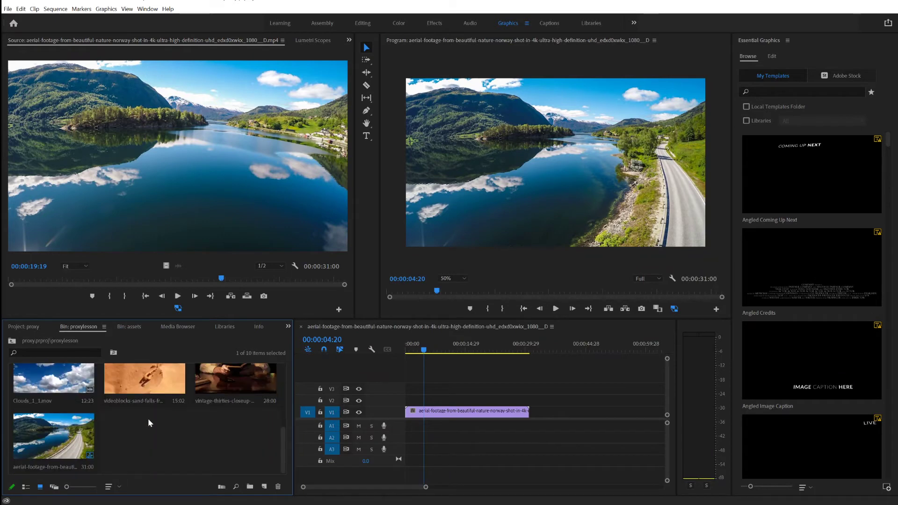
pyautogui.hotkey('ctrl', 'a')
pyautogui.scroll(3, 116, 431)
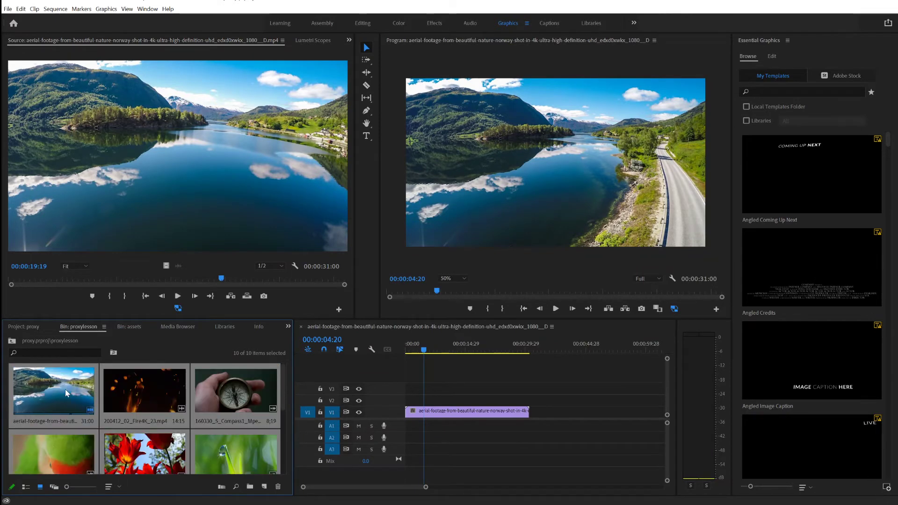
pyautogui.rightClick(58, 401)
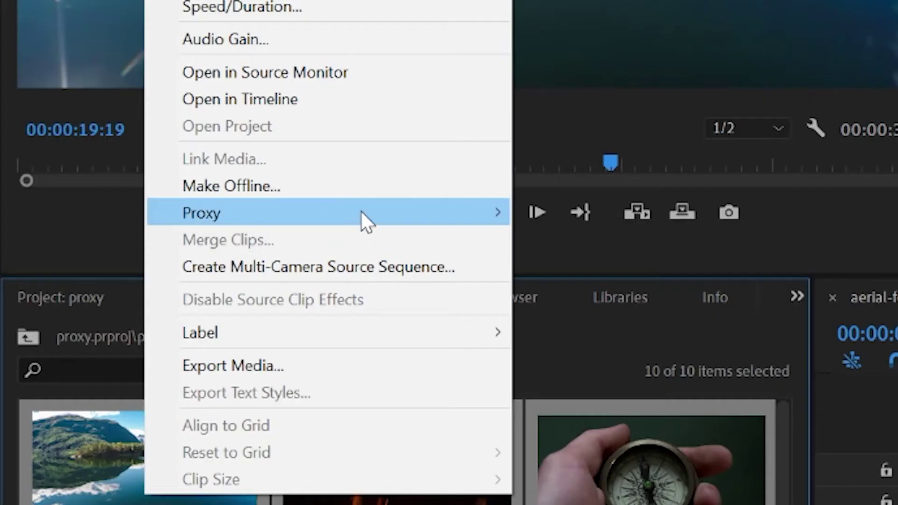
pyautogui.moveTo(136, 297)
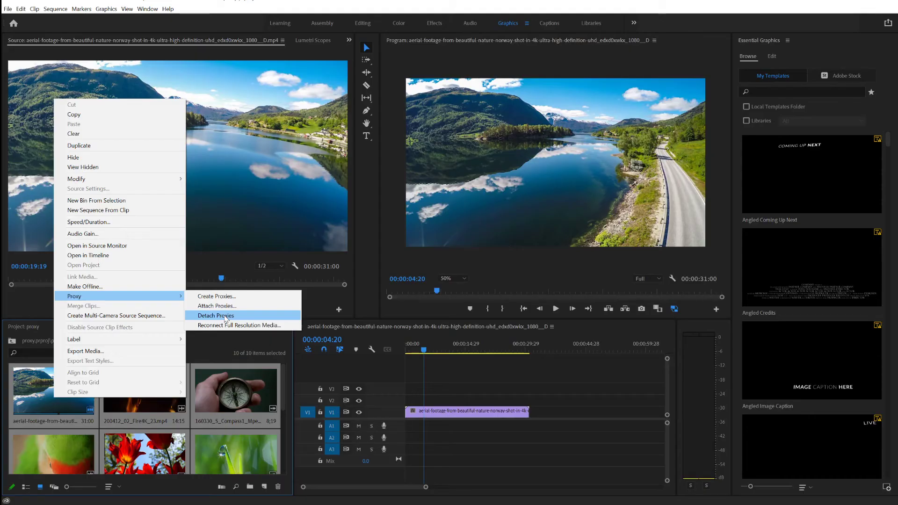
pyautogui.click(619, 267)
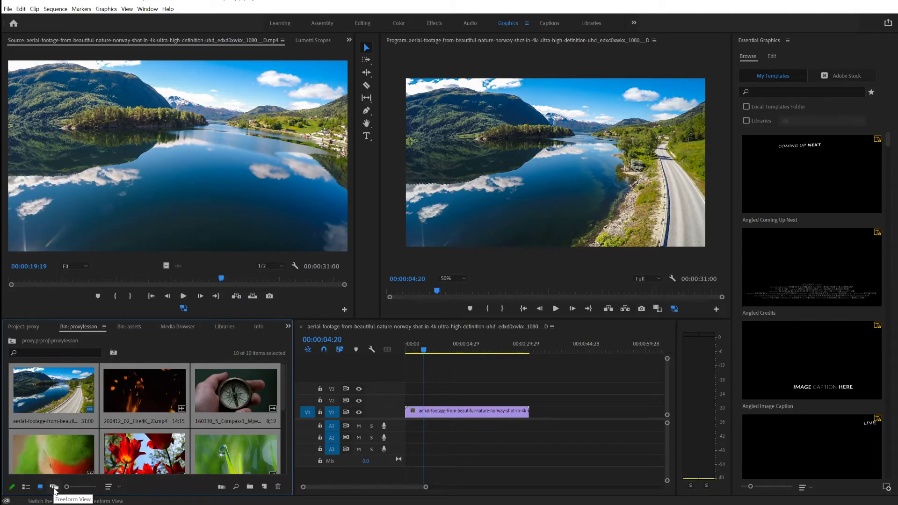
# Show the proxylesson bin as a list and check the Proxy column after detaching
pyautogui.click(26, 487)
pyautogui.moveTo(66, 470); pyautogui.dragTo(273, 482)
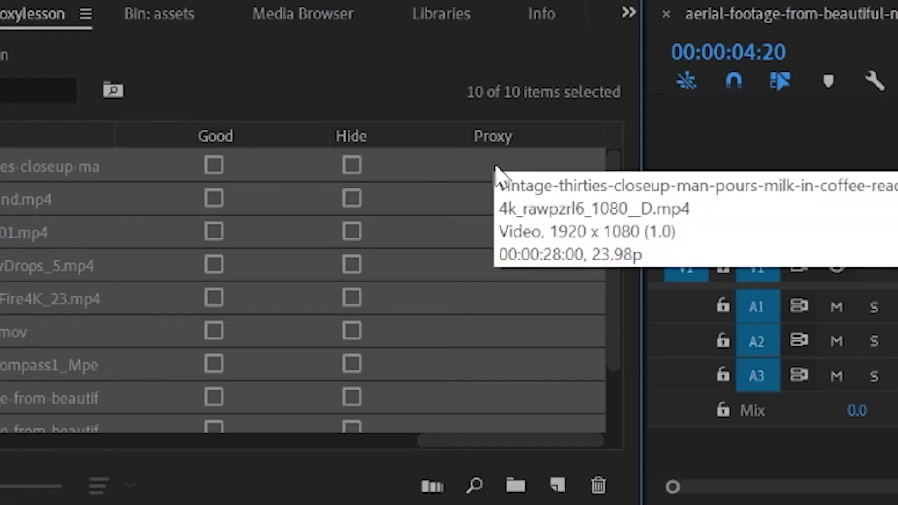
pyautogui.click(243, 378)
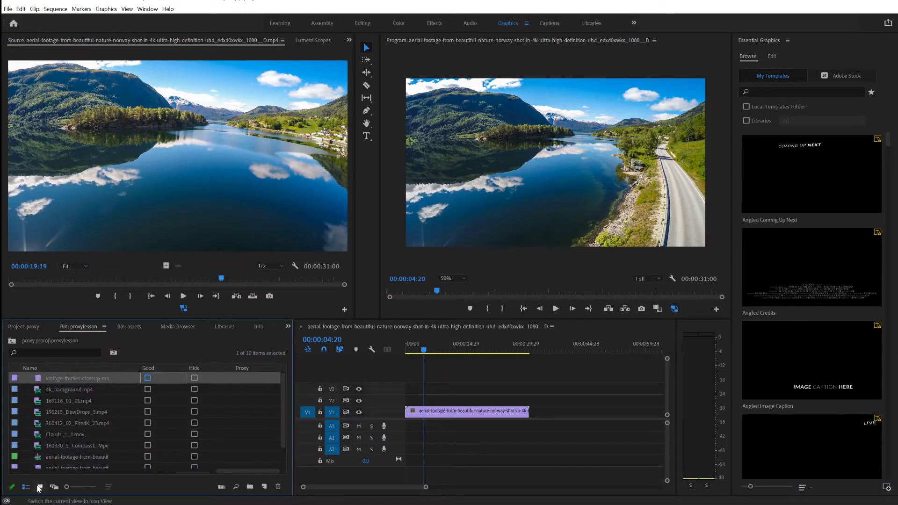
# Return the bin to icon view and attach the existing proxies to all clips, starting with the 160330_5_Compass1 proxy and relinking others automatically
pyautogui.click(40, 487)
pyautogui.hotkey('ctrl', 'a')
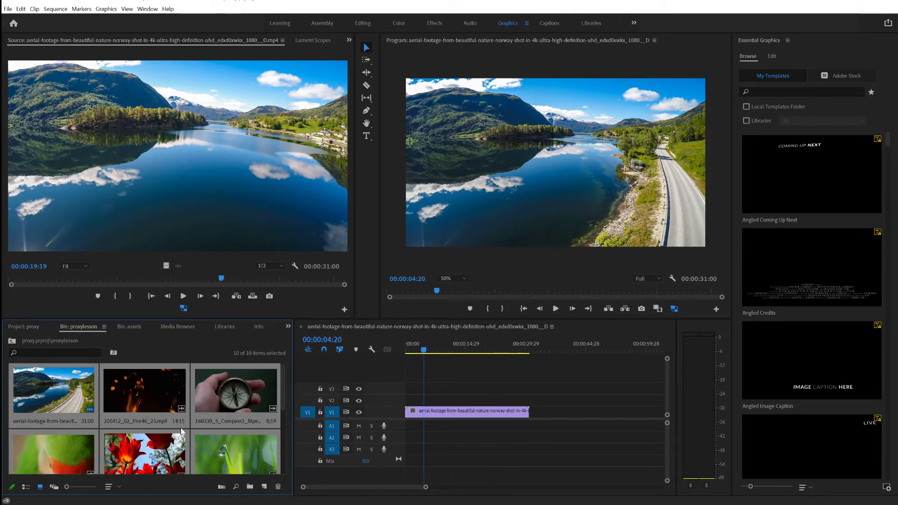
pyautogui.rightClick(49, 392)
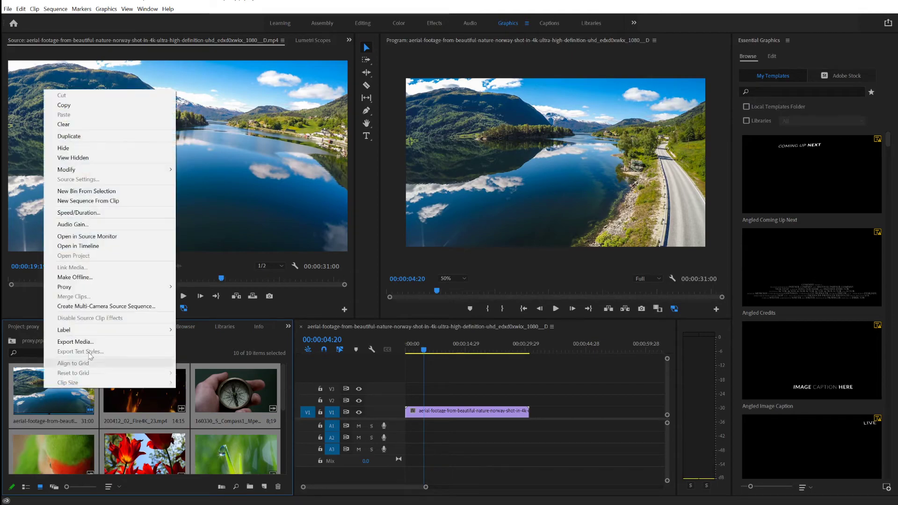
pyautogui.moveTo(84, 293)
pyautogui.click(206, 297)
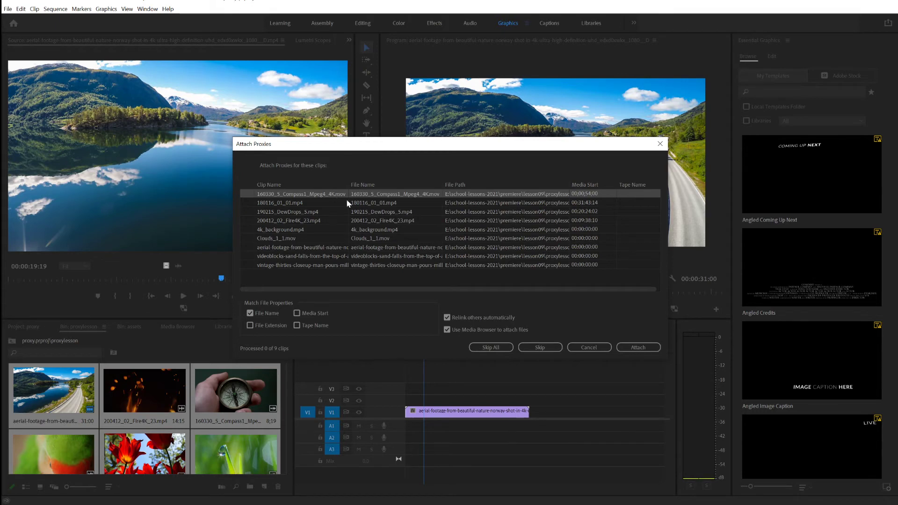
pyautogui.click(630, 350)
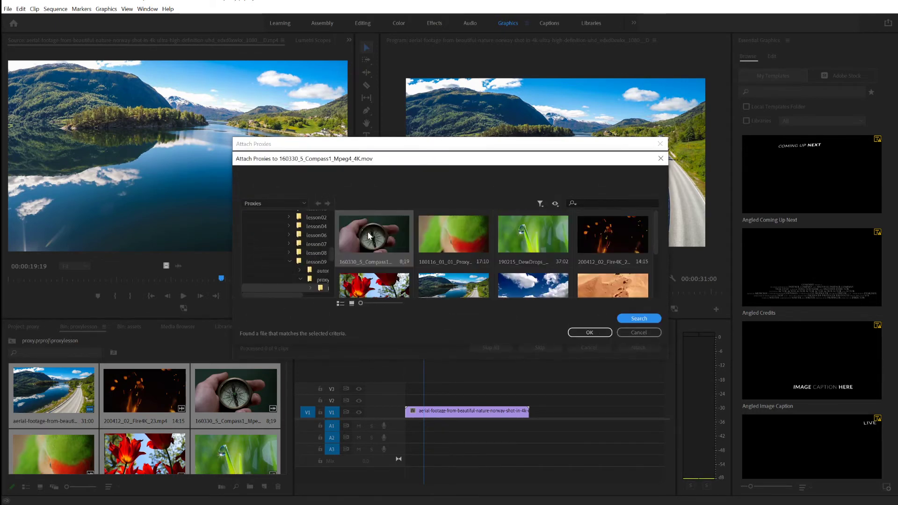
pyautogui.click(597, 331)
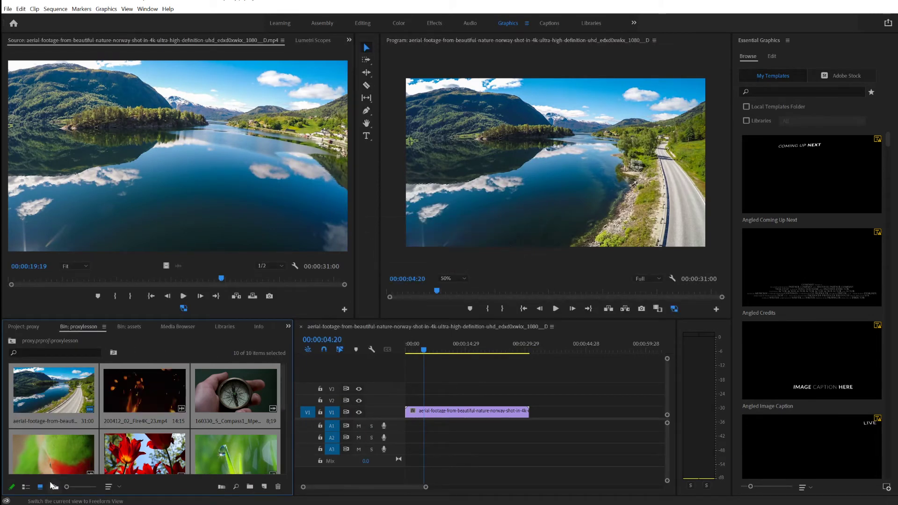
# Show the bin as a list again and check every clip's reattached status in the Proxy column
pyautogui.click(25, 488)
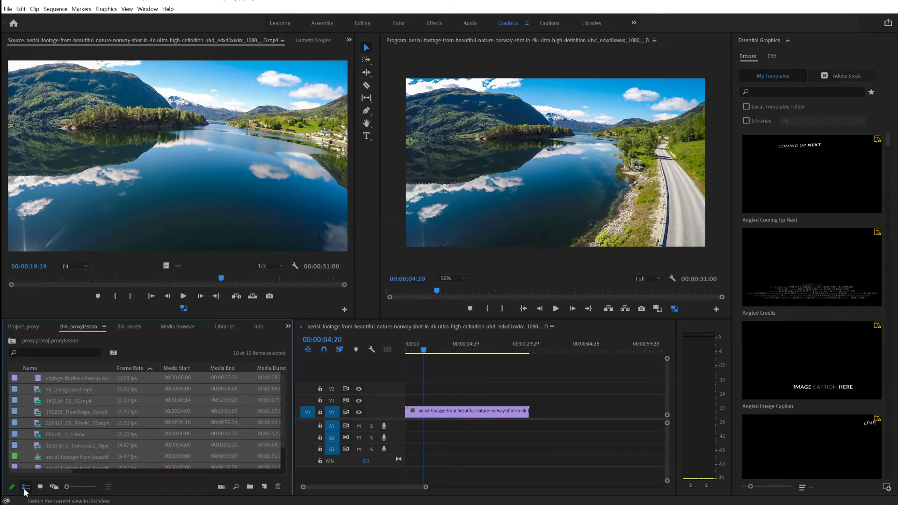
pyautogui.moveTo(58, 470); pyautogui.dragTo(272, 489)
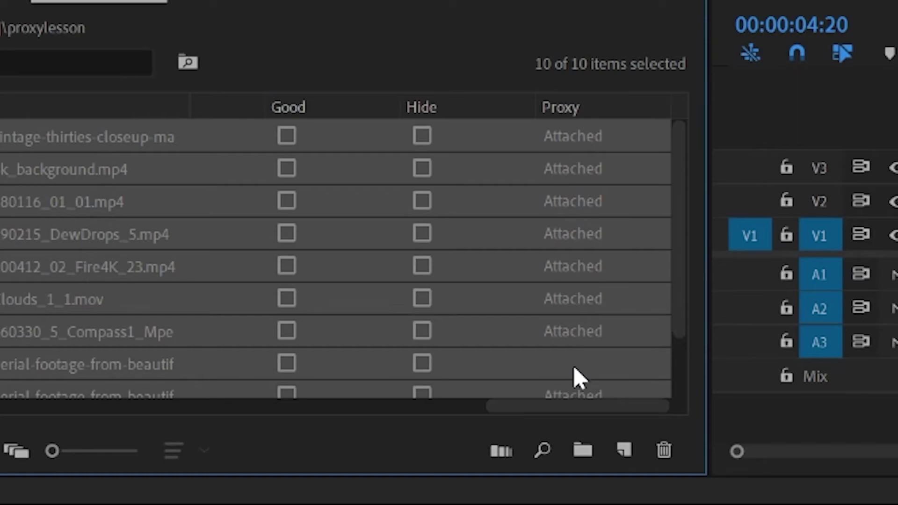
pyautogui.scroll(-1, 576, 372)
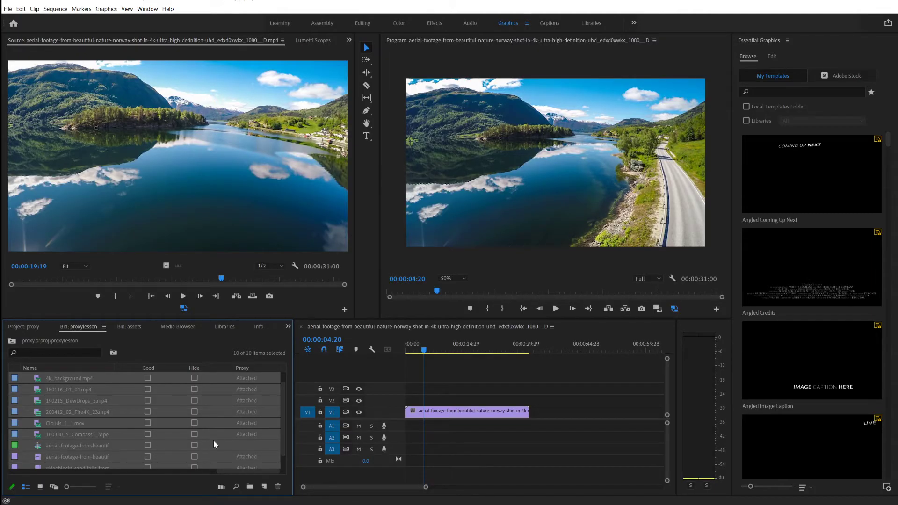
pyautogui.scroll(-1, 226, 436)
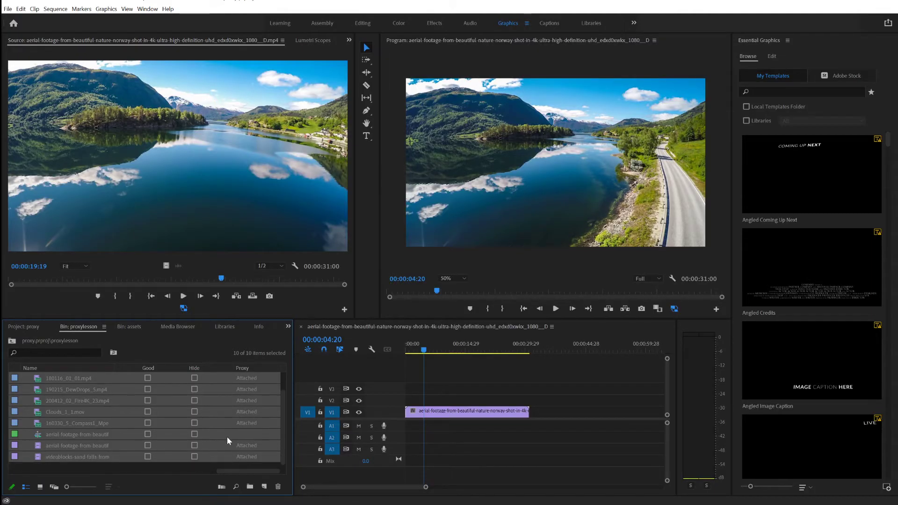
pyautogui.scroll(2, 227, 437)
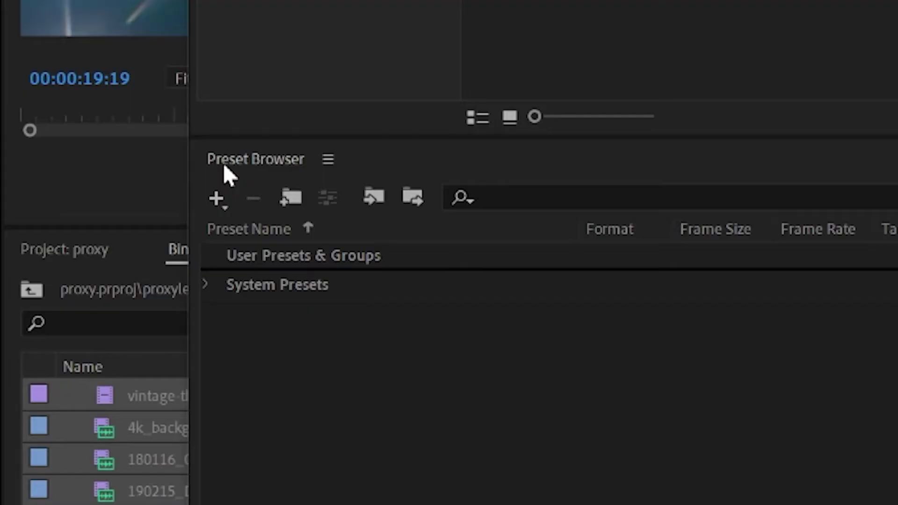
# In Adobe Media Encoder, create an H.264 encoding preset named WaterMarkProxy based on YouTube 1080p Full HD
pyautogui.click(78, 310)
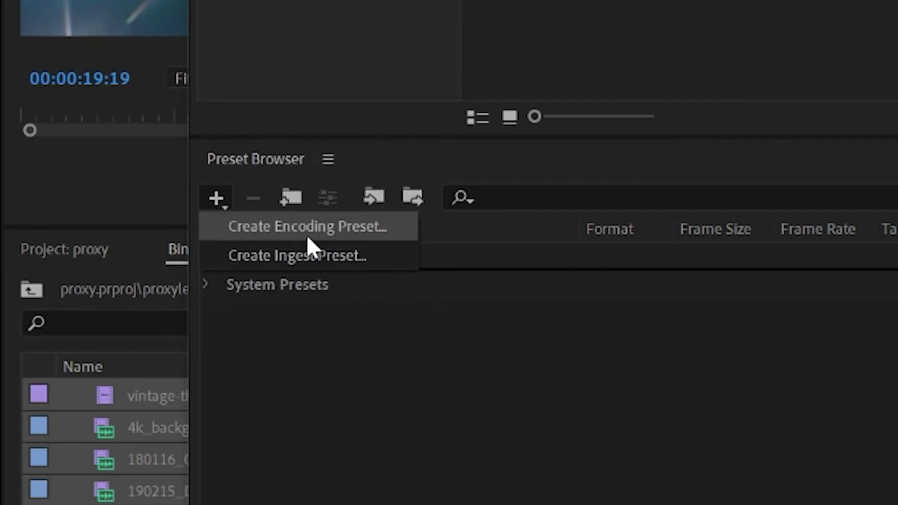
pyautogui.click(289, 231)
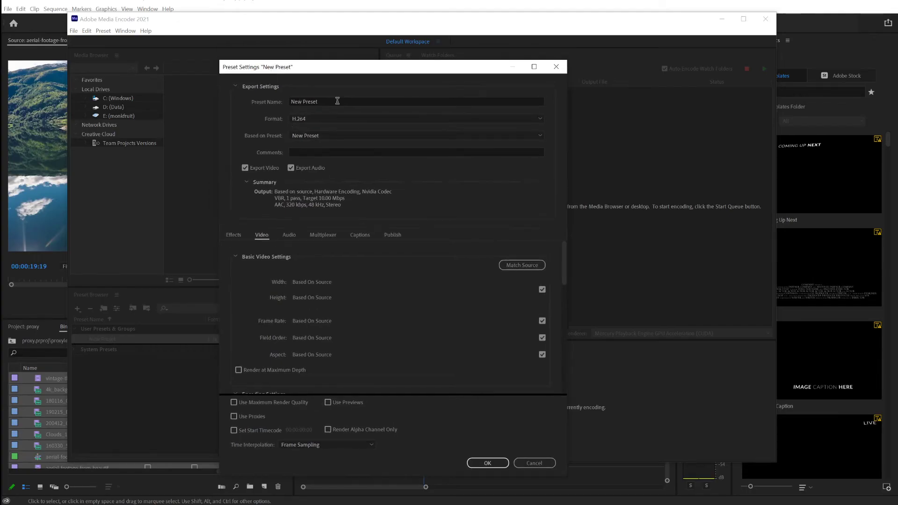
pyautogui.click(337, 101)
pyautogui.write('WaterMarkProxy')
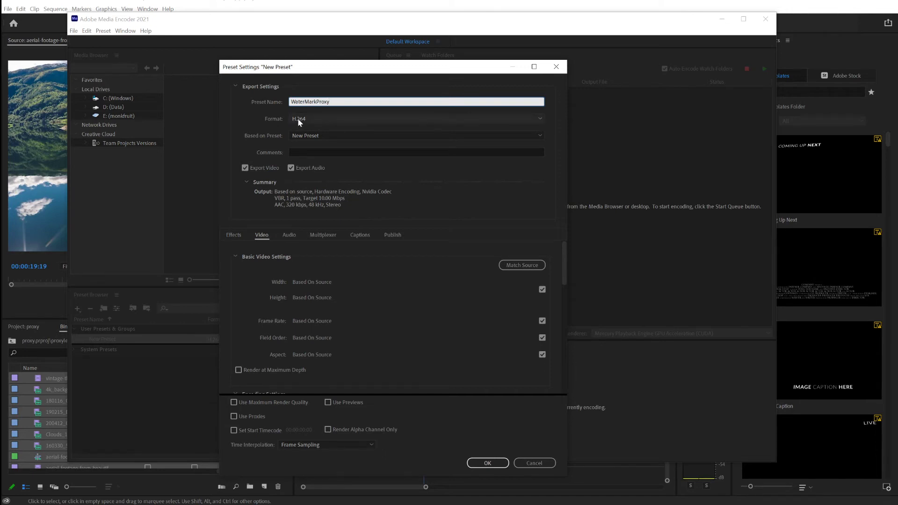
pyautogui.click(304, 137)
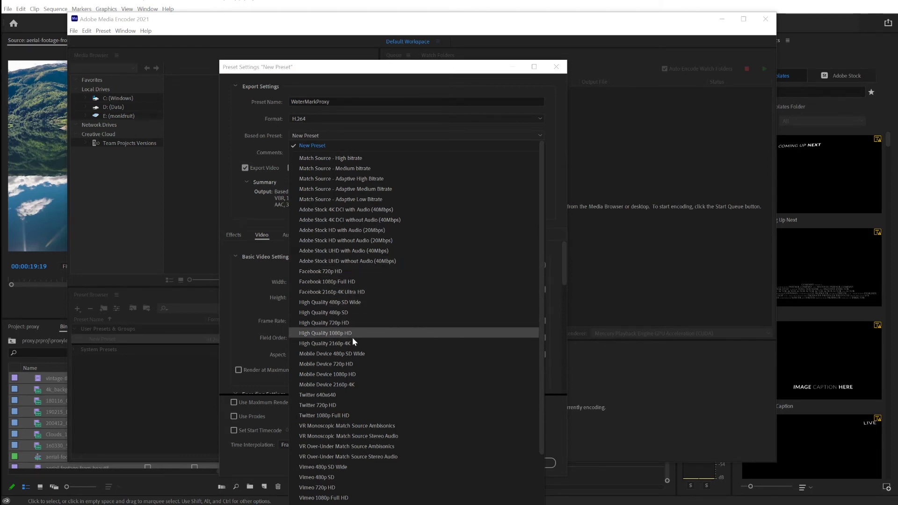
pyautogui.scroll(-2, 352, 338)
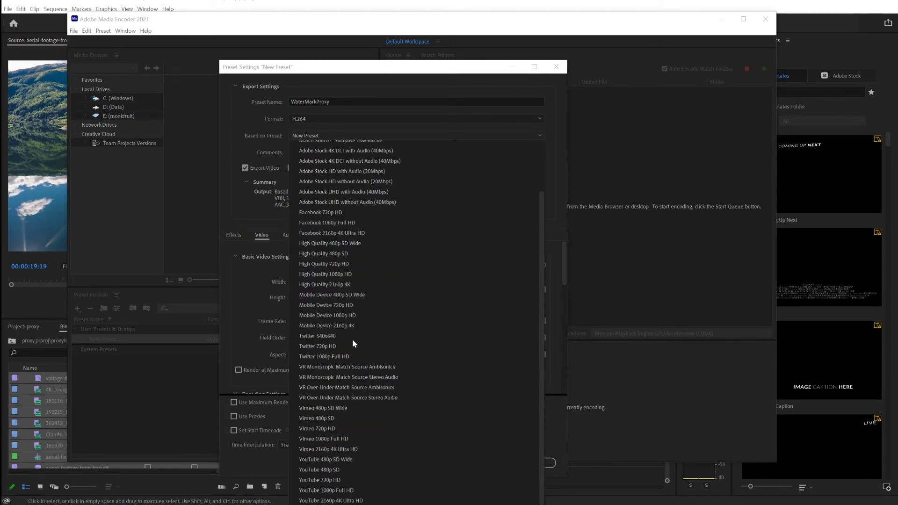
pyautogui.click(352, 491)
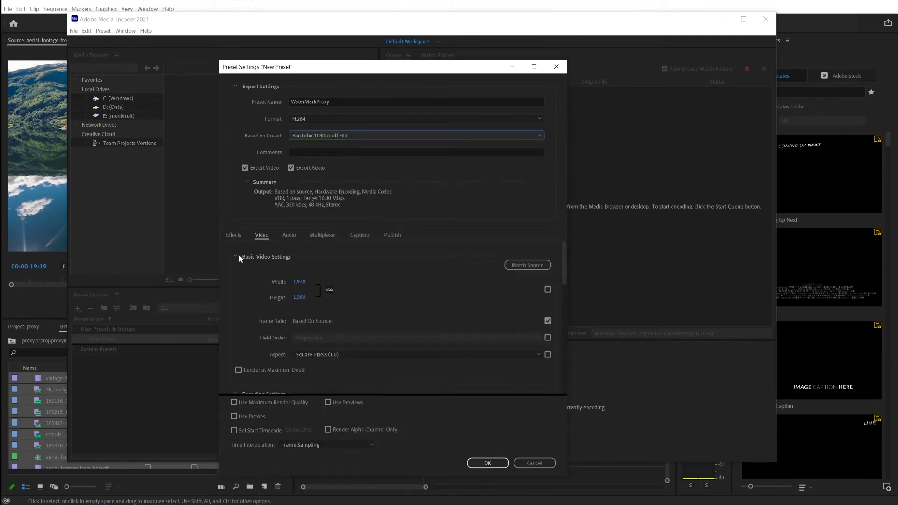
# Enable Image Overlay in the WaterMarkProxy preset's effects and choose the watermark image as the applied overlay
pyautogui.click(234, 236)
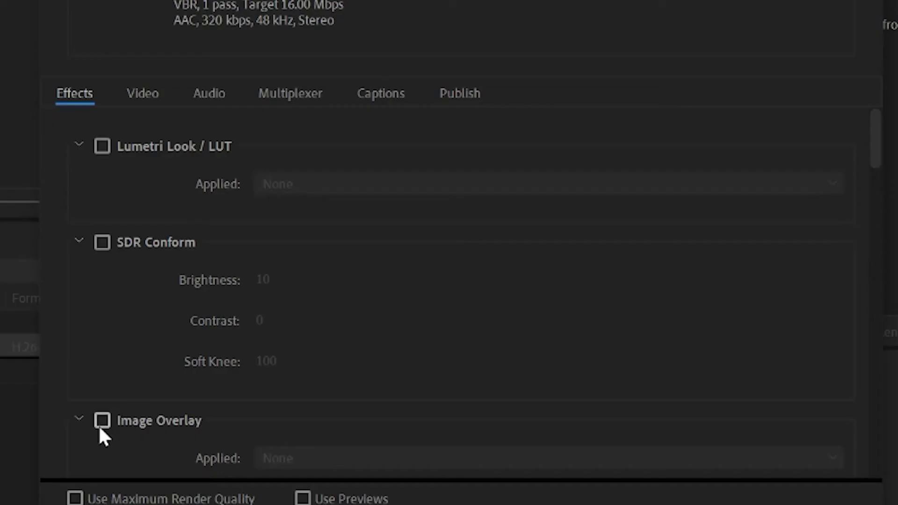
pyautogui.click(102, 424)
pyautogui.scroll(-6, 421, 412)
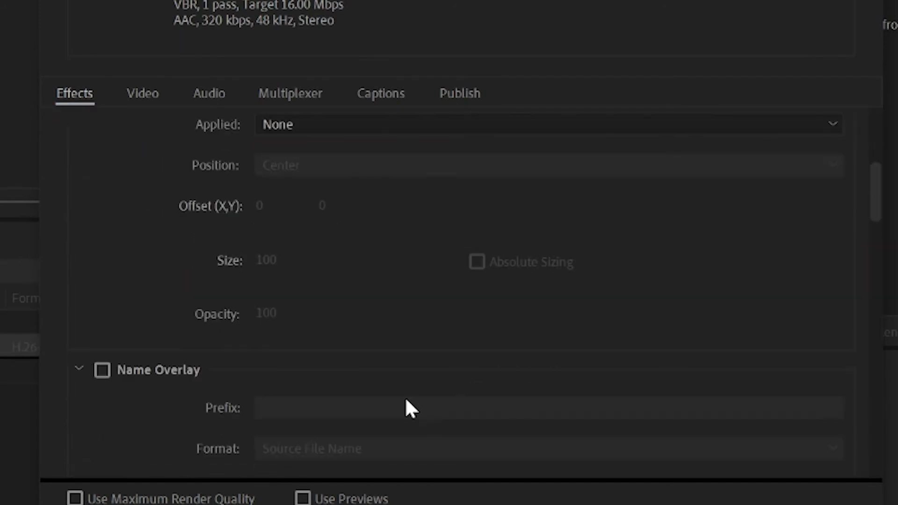
pyautogui.scroll(3, 288, 299)
pyautogui.click(330, 236)
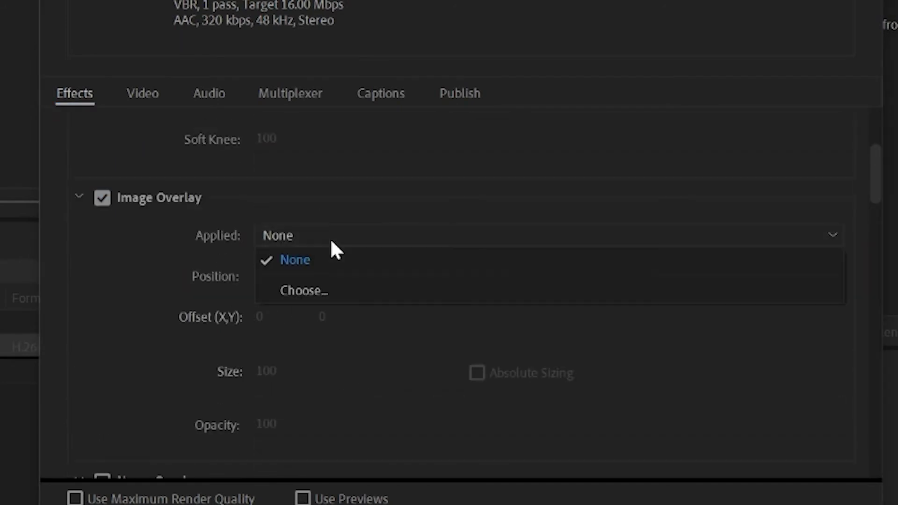
pyautogui.click(326, 290)
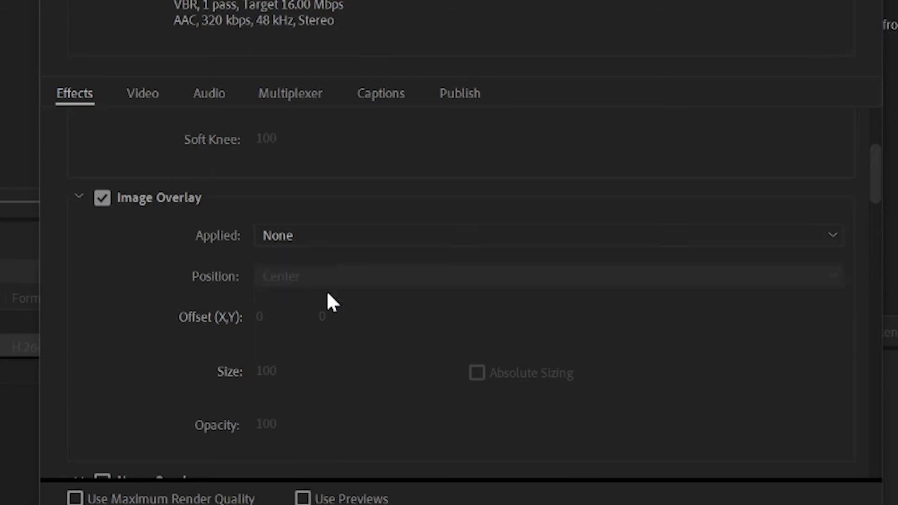
# Position the watermark overlay at Bottom Right and save the WaterMarkProxy preset
pyautogui.click(335, 171)
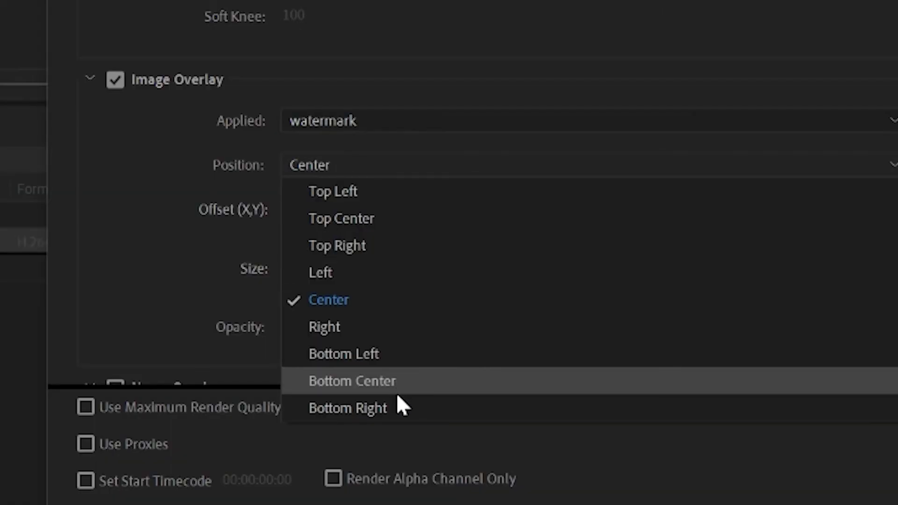
pyautogui.click(397, 407)
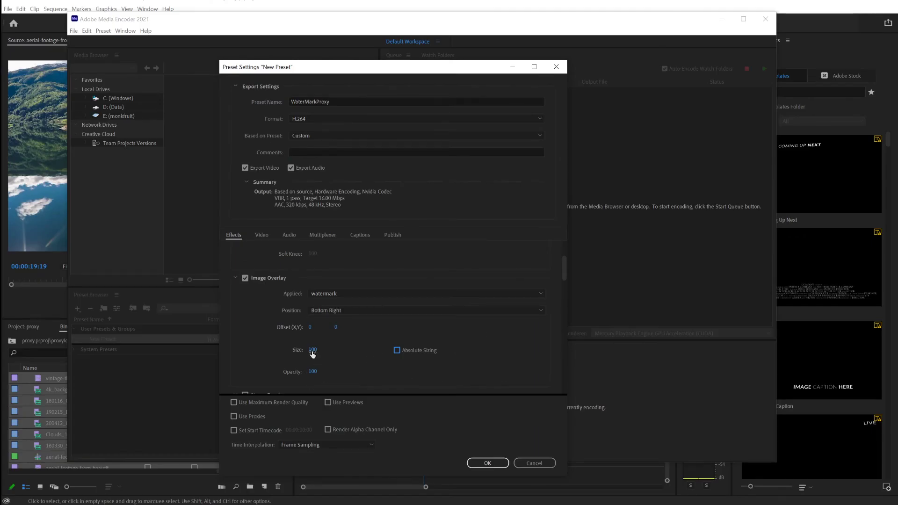
pyautogui.click(488, 468)
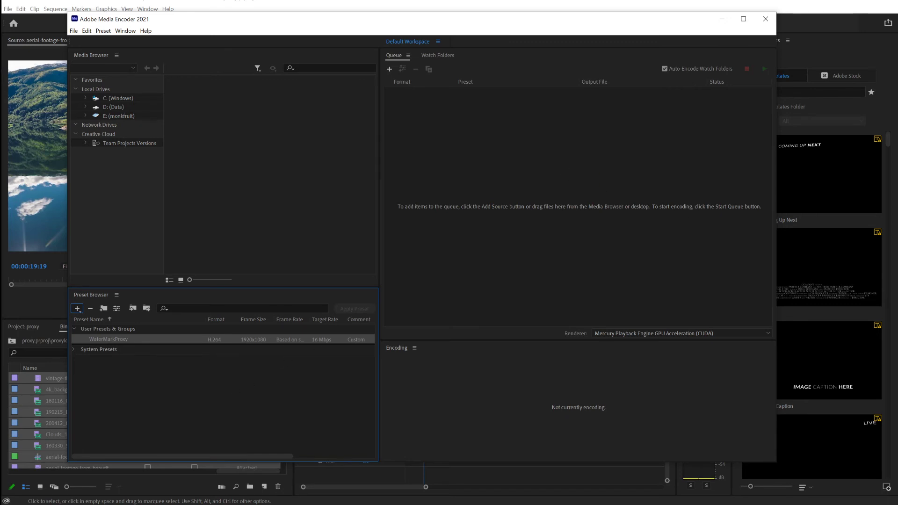
# Add 4k_background.mp4 and 160330_5_Compass1_Mpeg4_4K.mov from the proxylesson folder in File Explorer to the Media Encoder queue
pyautogui.hotkey('alt', 'Tab')
pyautogui.keyDown('ctrl'); pyautogui.click(533, 196); pyautogui.keyUp('ctrl')
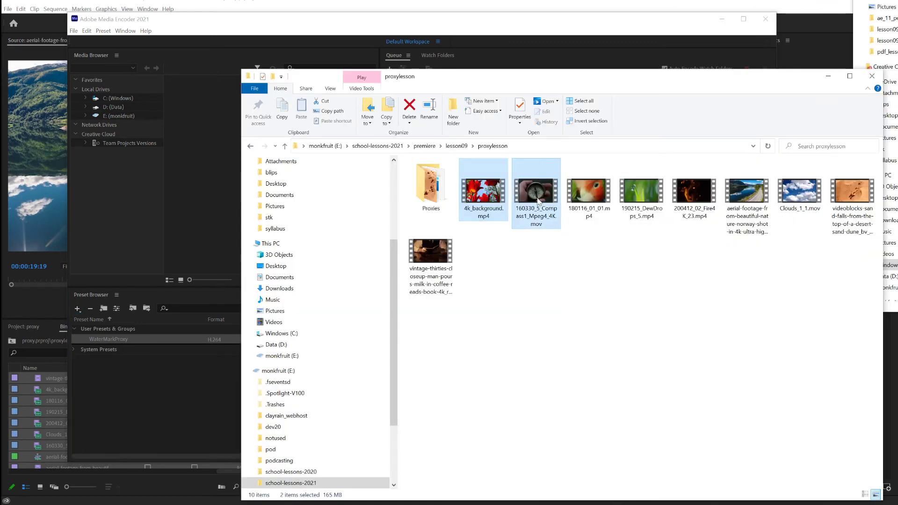
pyautogui.moveTo(507, 79); pyautogui.dragTo(495, 289)
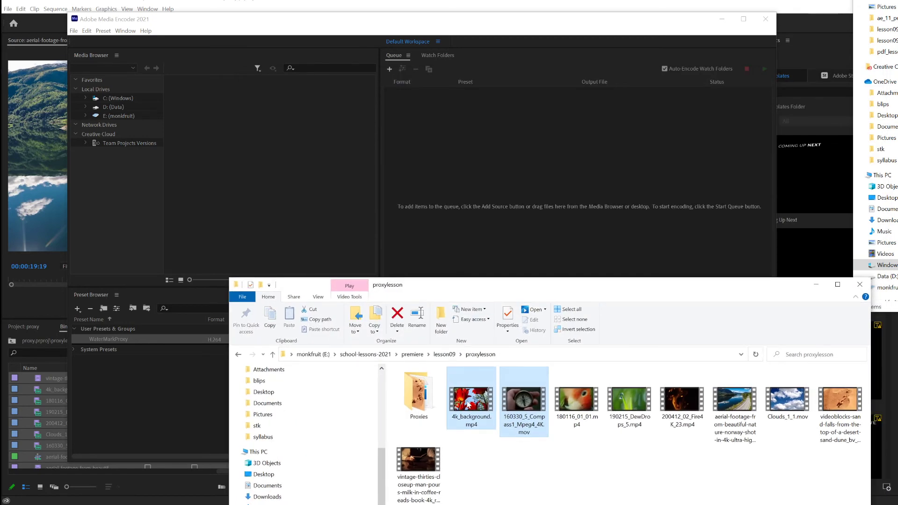
pyautogui.moveTo(465, 402); pyautogui.dragTo(479, 155)
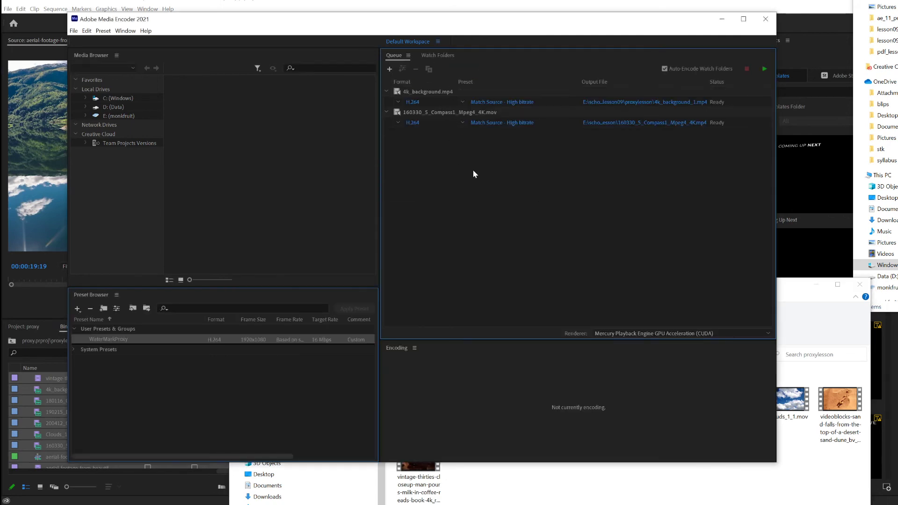
# Assign the WaterMarkProxy preset to both queued clips and start encoding the queue
pyautogui.click(462, 102)
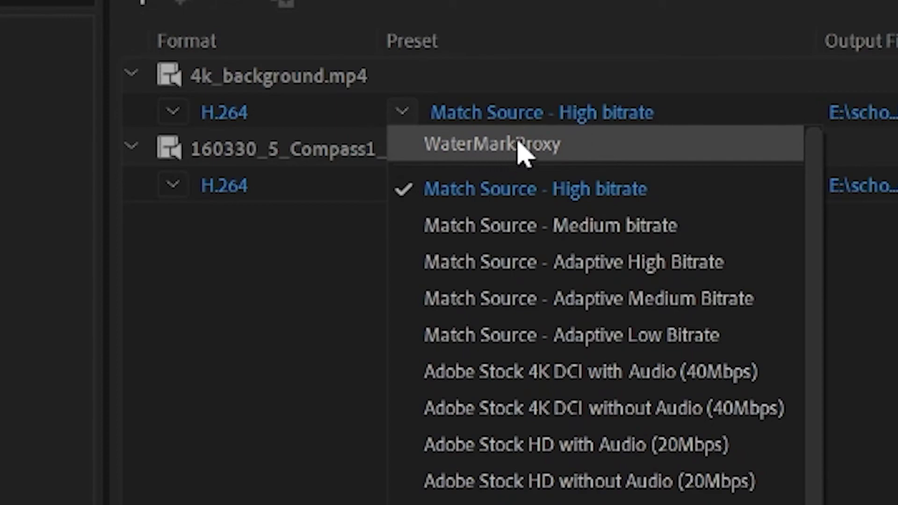
pyautogui.click(524, 149)
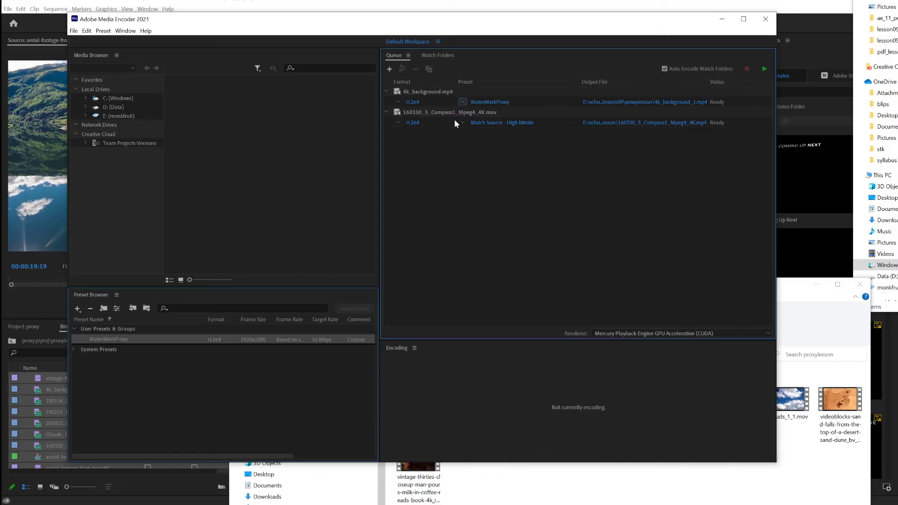
pyautogui.click(461, 123)
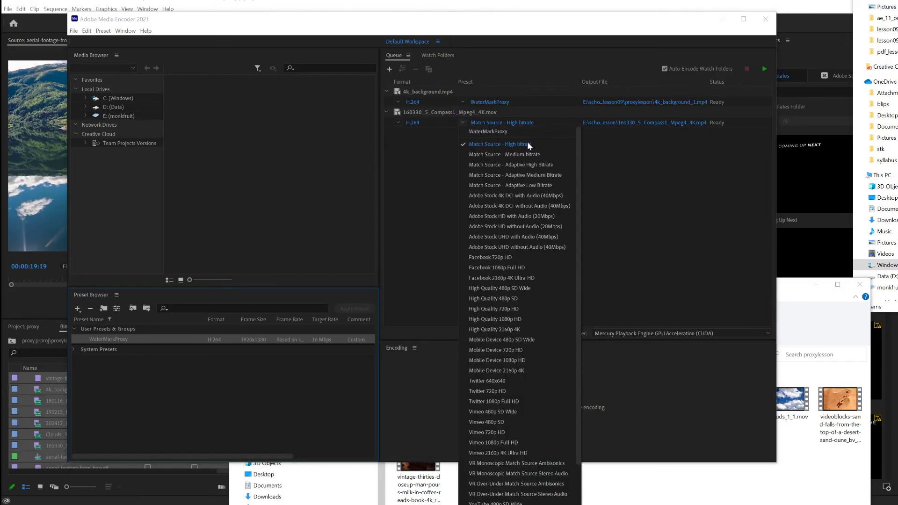
pyautogui.click(507, 132)
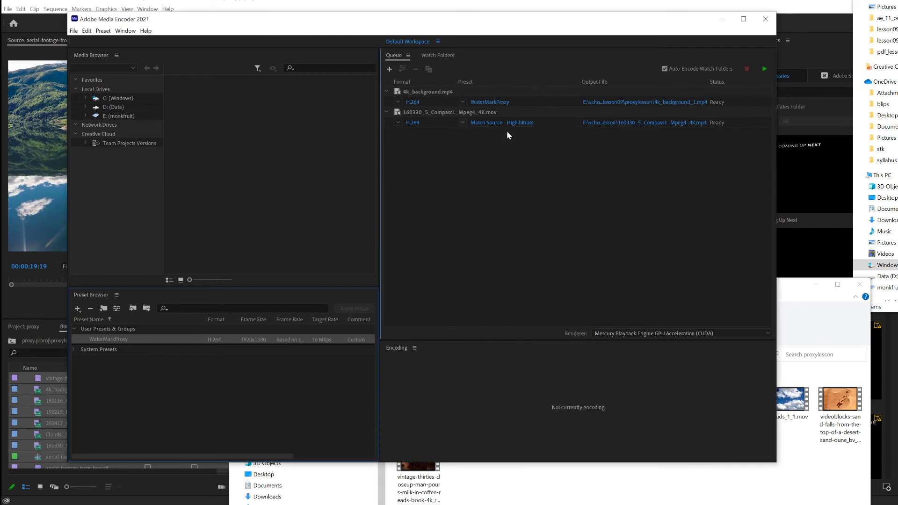
pyautogui.click(765, 70)
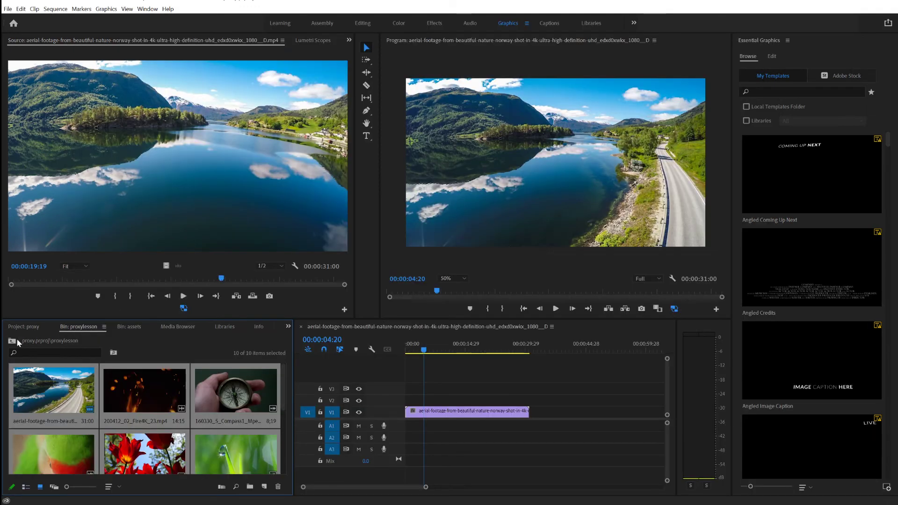
# In Premiere Pro, create a bin named watermarkproxy at the project's root level and open it
pyautogui.click(14, 341)
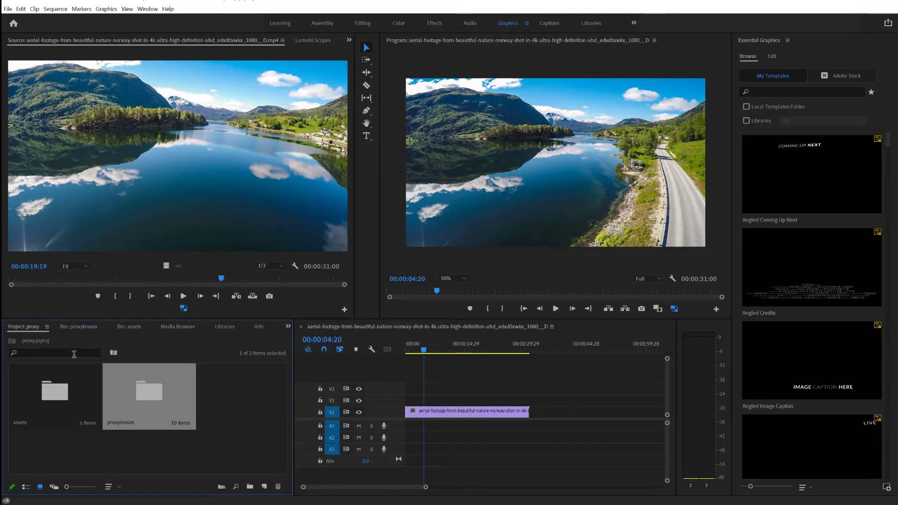
pyautogui.click(251, 487)
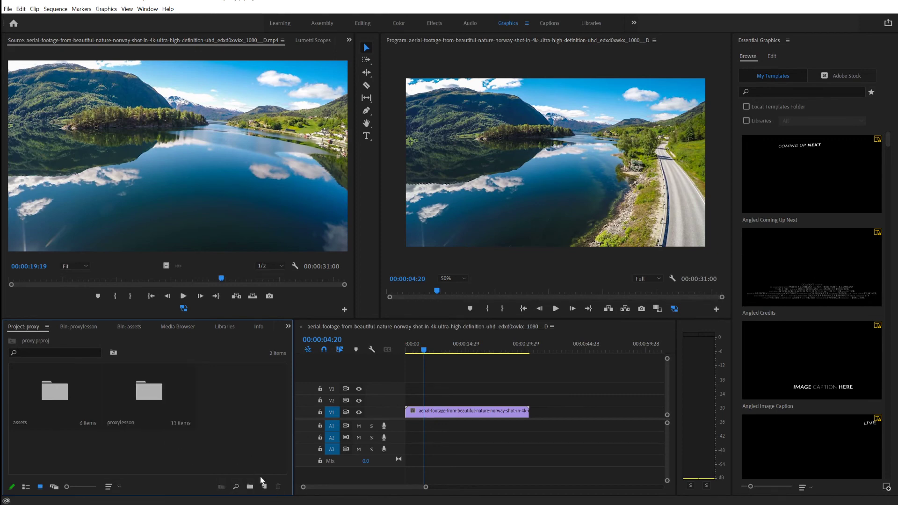
pyautogui.click(250, 487)
pyautogui.write('watermarkproxy')
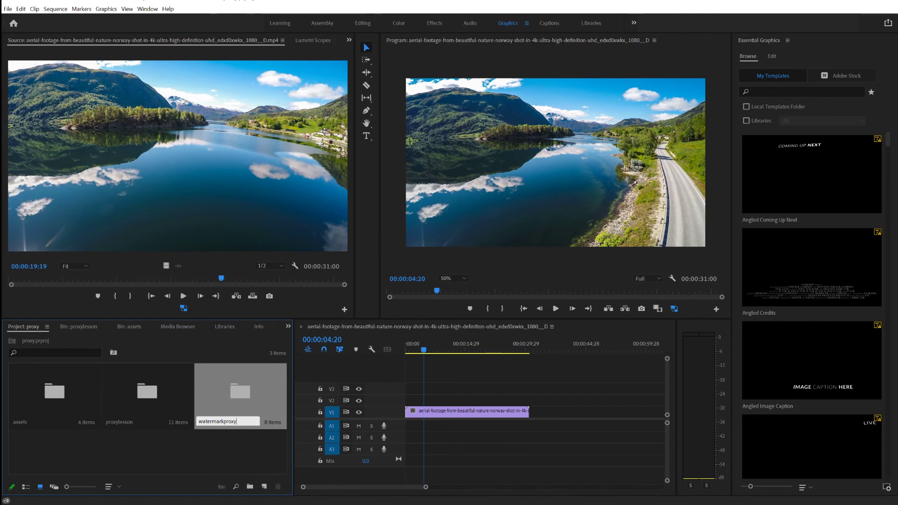
pyautogui.press('Tab')
pyautogui.doubleClick(282, 427)
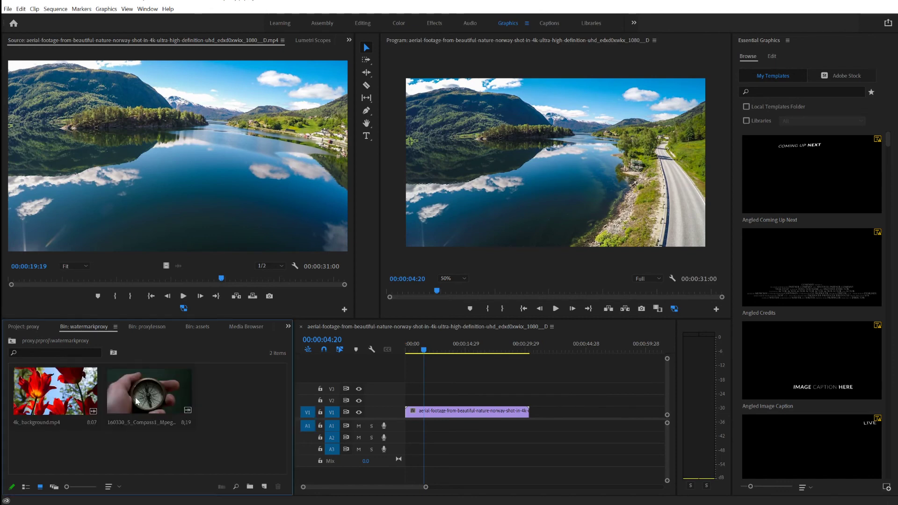
# Start attaching proxies to both clips in the watermarkproxy bin, choosing 160330_5_Compass1_Mpeg4_4K.mp4 from the watermarked folder for the compass clip
pyautogui.moveTo(216, 407); pyautogui.dragTo(63, 395)
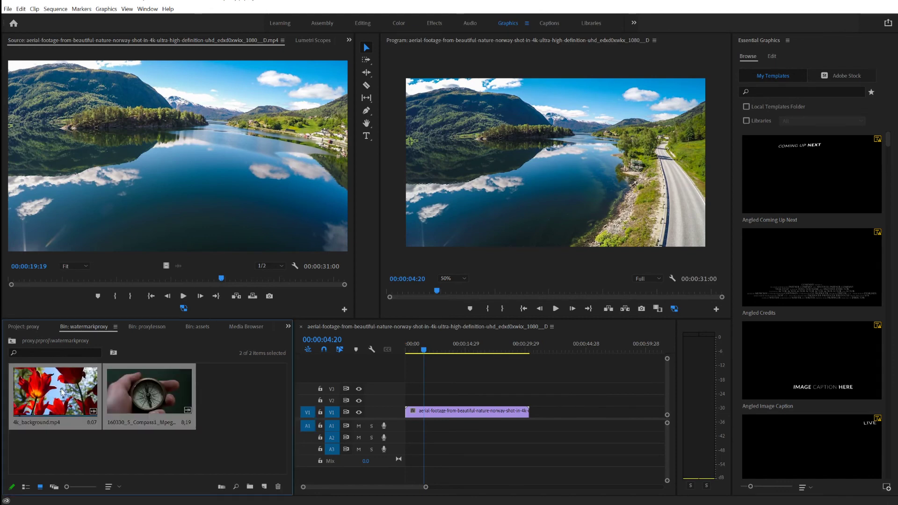
pyautogui.rightClick(61, 393)
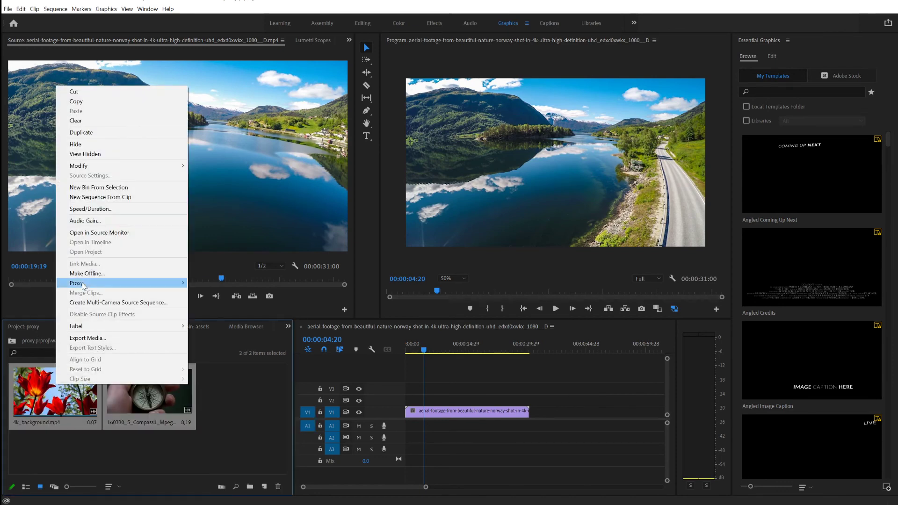
pyautogui.moveTo(83, 285)
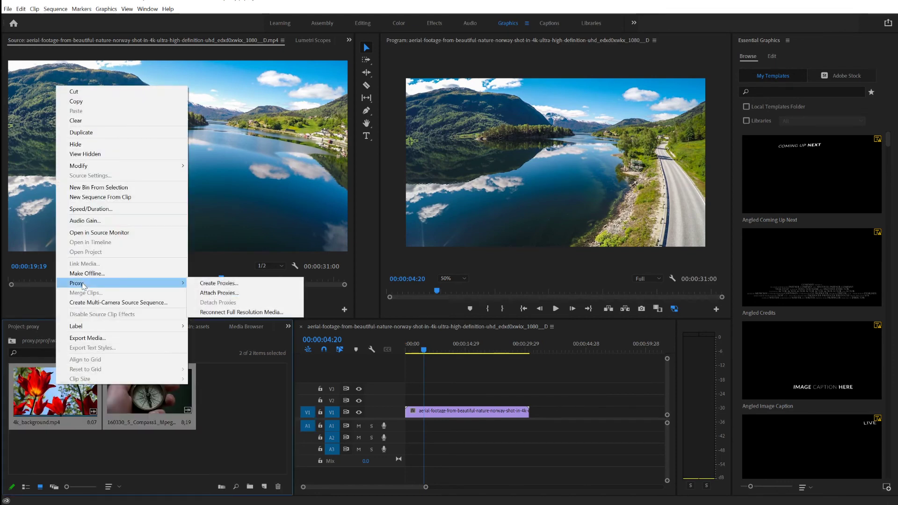
pyautogui.click(230, 297)
pyautogui.click(694, 437)
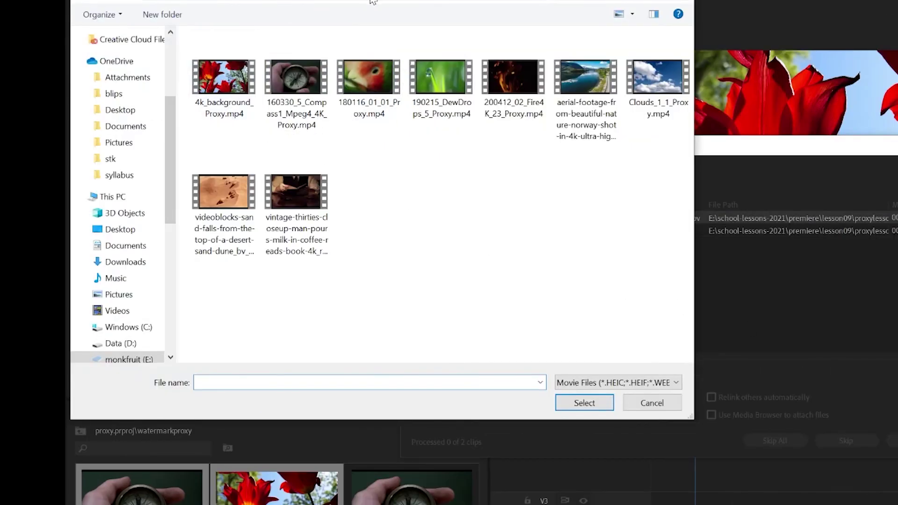
pyautogui.click(371, 0)
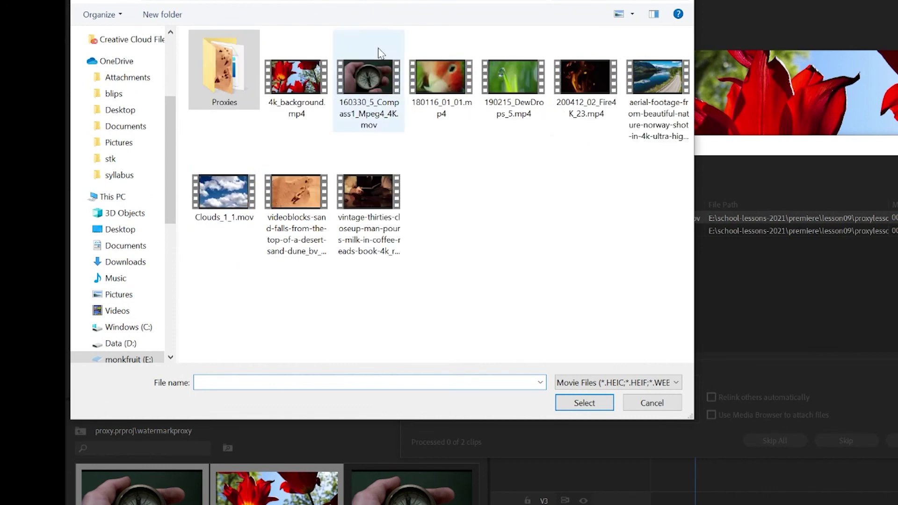
pyautogui.click(372, 6)
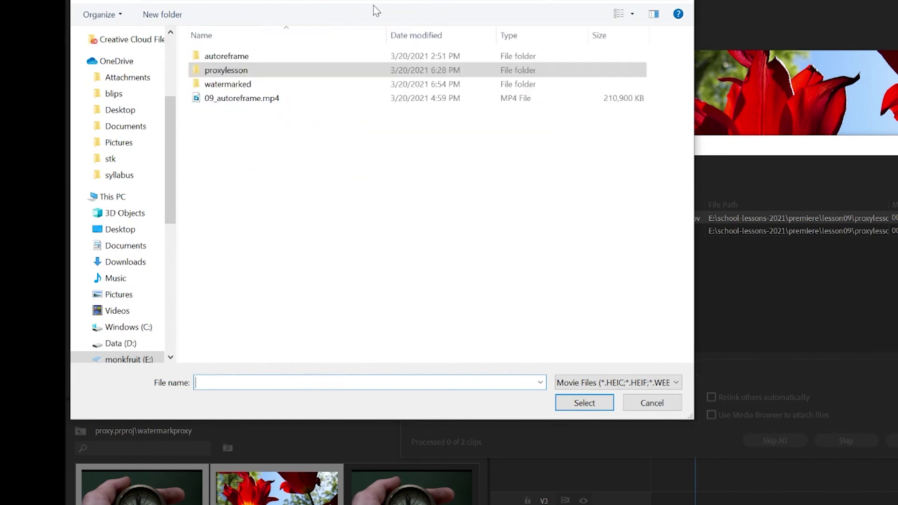
pyautogui.doubleClick(226, 86)
pyautogui.click(305, 84)
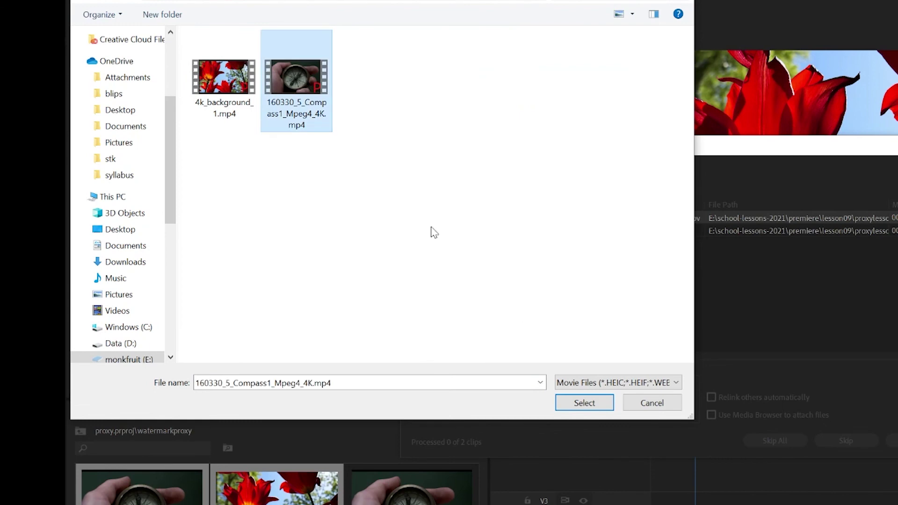
pyautogui.click(585, 403)
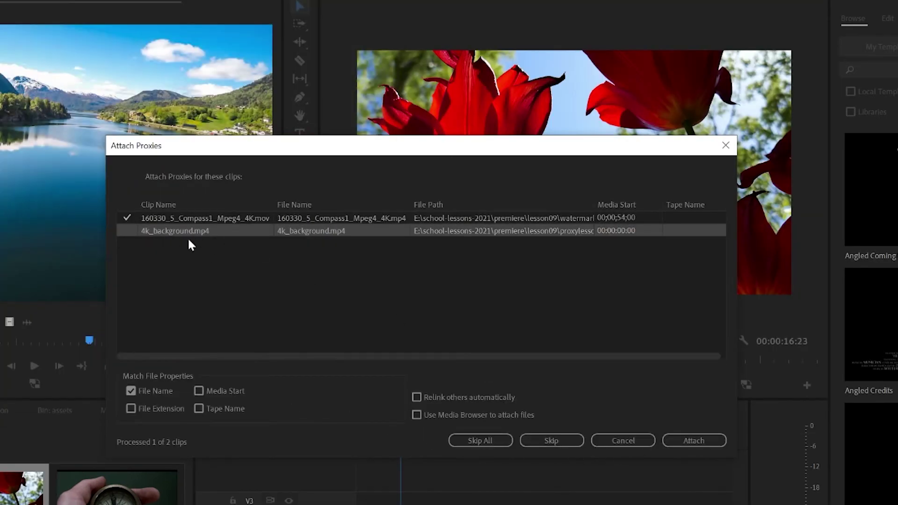
# Attach the watermarked 4k_background_1.mp4 as the proxy for the 4k_background.mp4 clip
pyautogui.click(694, 444)
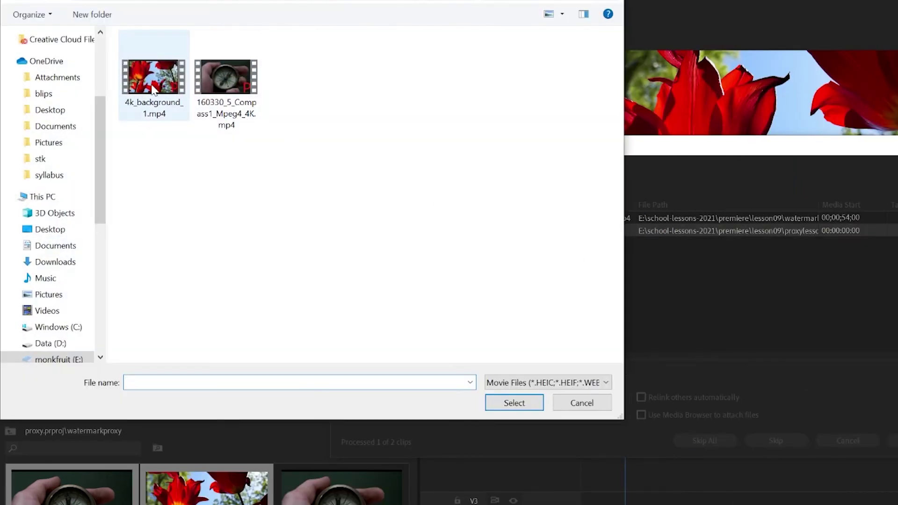
pyautogui.click(154, 82)
pyautogui.click(514, 402)
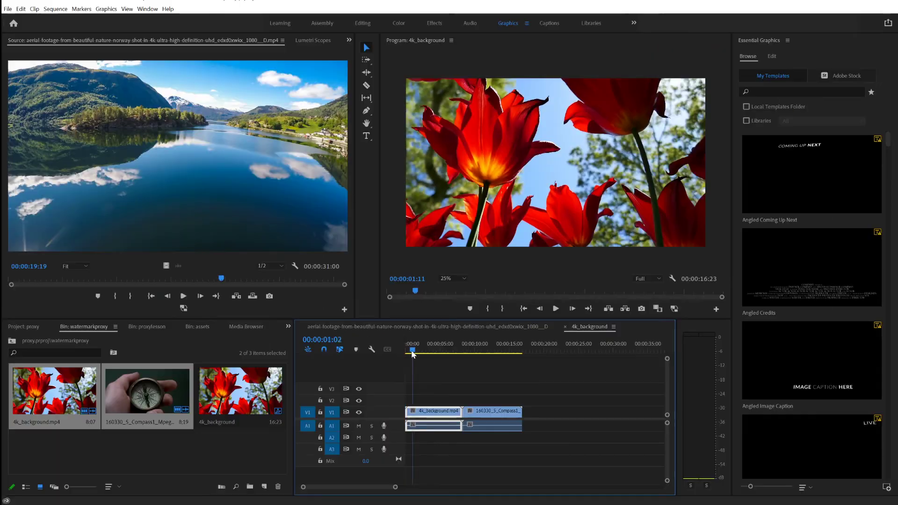
# Move the 4k_background sequence's playhead to 00:00:12:08 in the compass clip and toggle proxies on and off to compare the image
pyautogui.moveTo(405, 446); pyautogui.dragTo(468, 454)
pyautogui.moveTo(482, 356)
pyautogui.mouseDown()
pyautogui.moveTo(499, 356)
pyautogui.moveTo(446, 354)
pyautogui.moveTo(491, 357)
pyautogui.mouseUp()
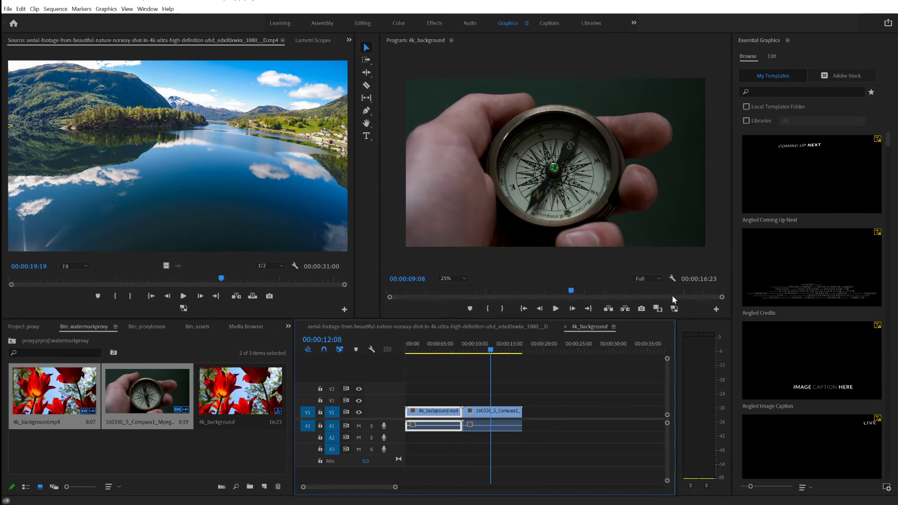
pyautogui.click(674, 309)
pyautogui.click(675, 310)
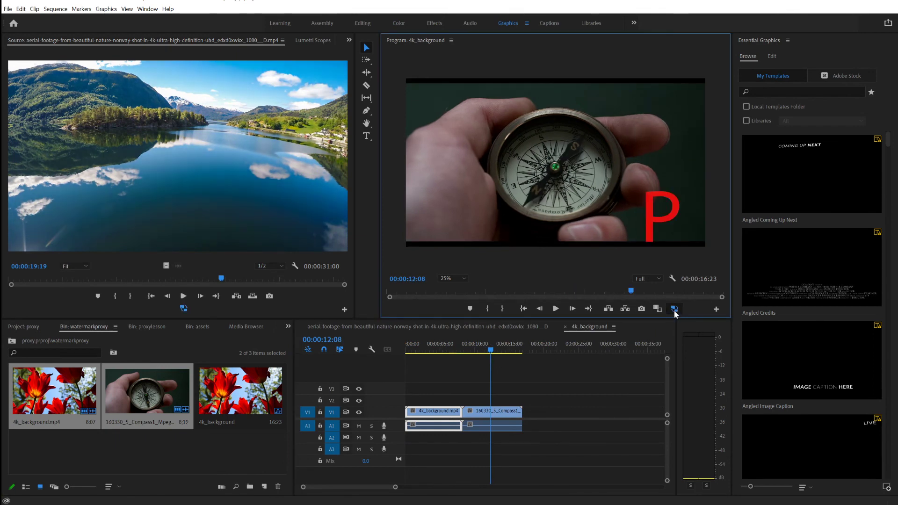
pyautogui.click(675, 311)
pyautogui.click(674, 310)
pyautogui.click(674, 309)
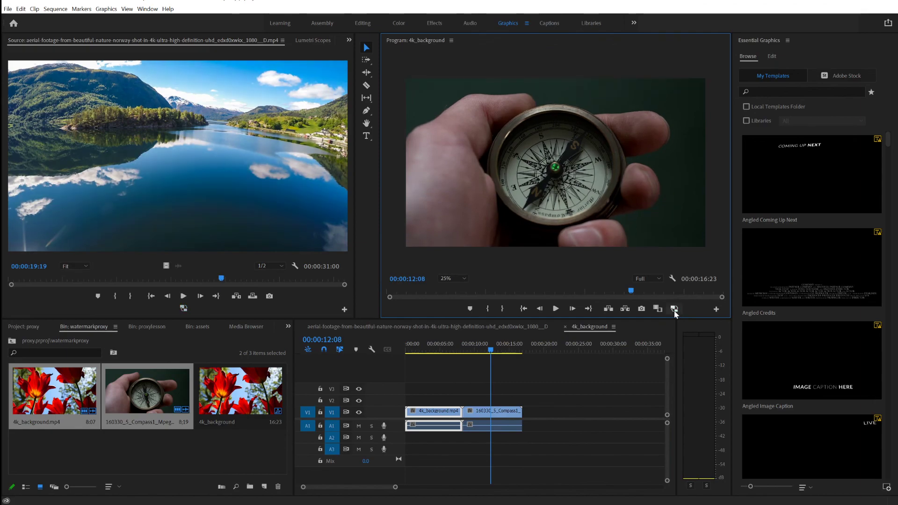